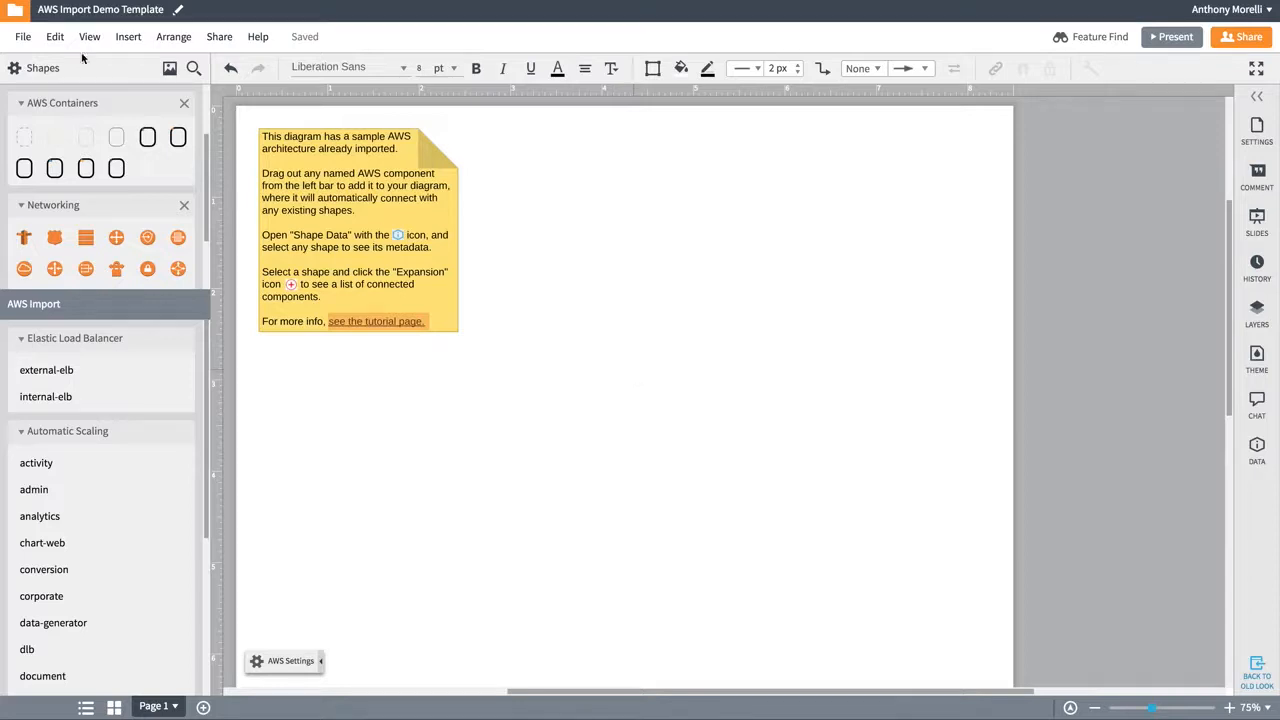
Open the AWS Architecture import, view the AWS CLI Script import method, and return to the IAM User method
click(25, 37)
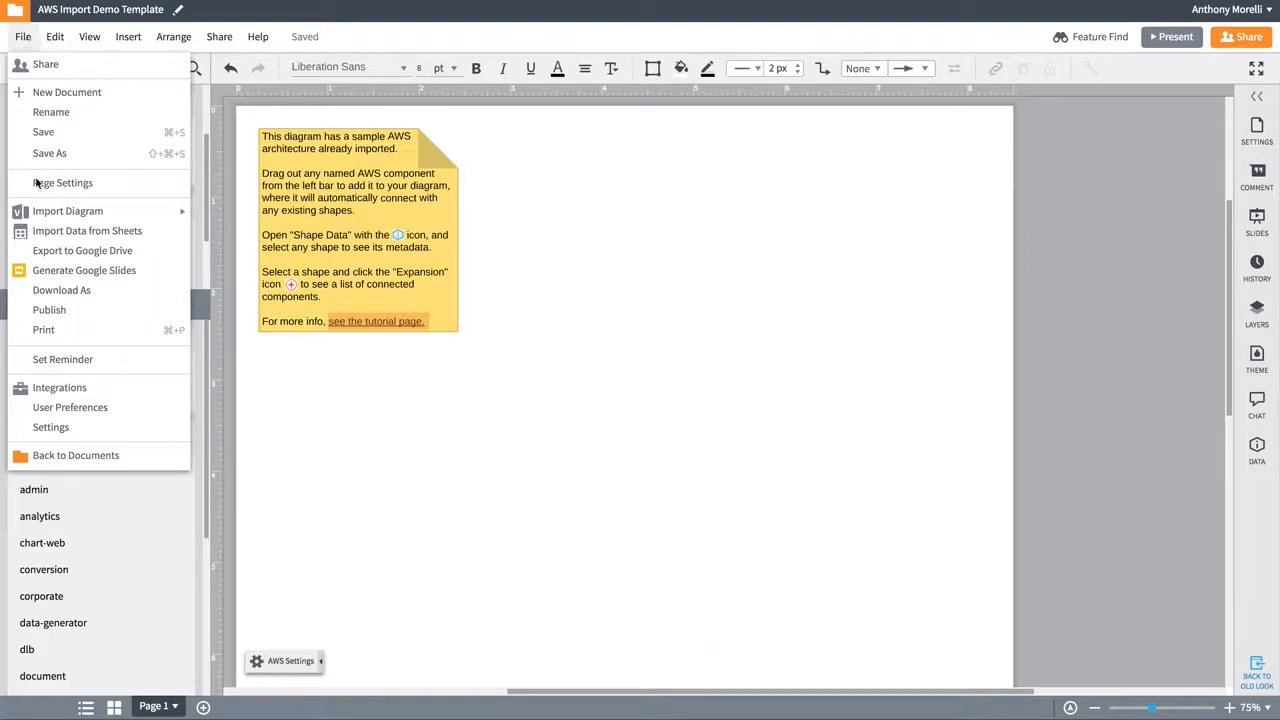
mouse_move(65, 212)
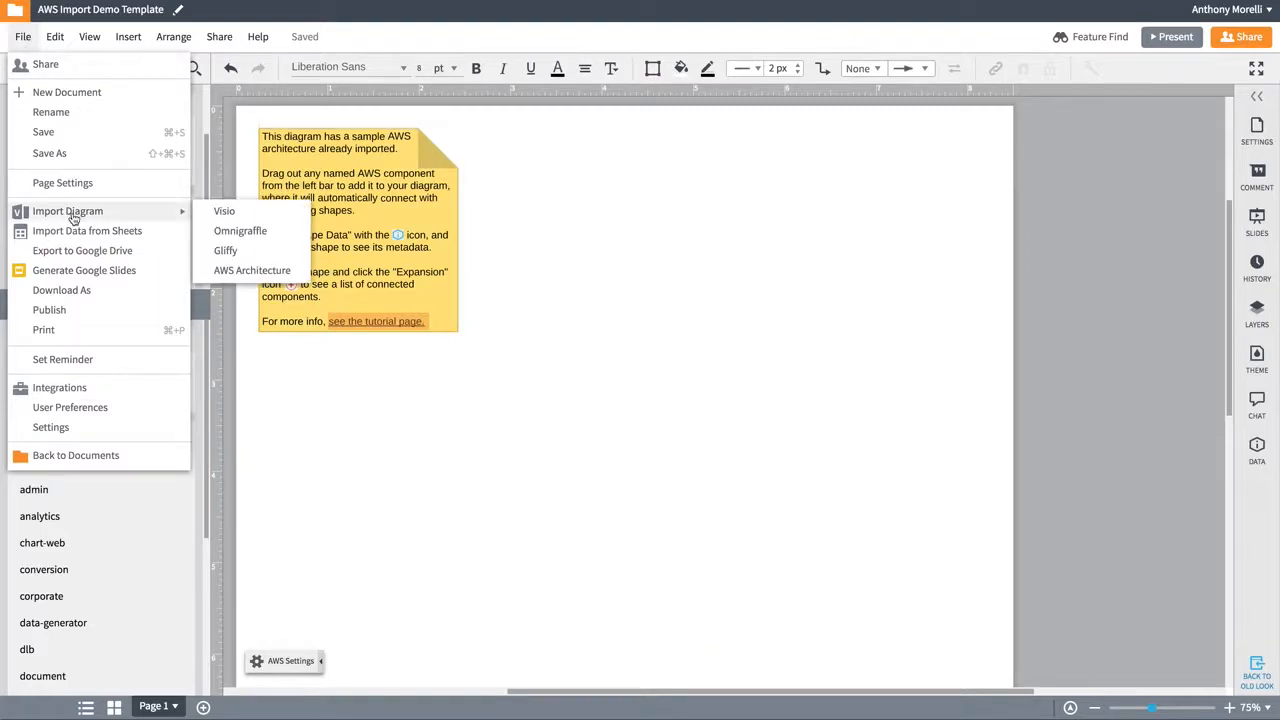
click(249, 272)
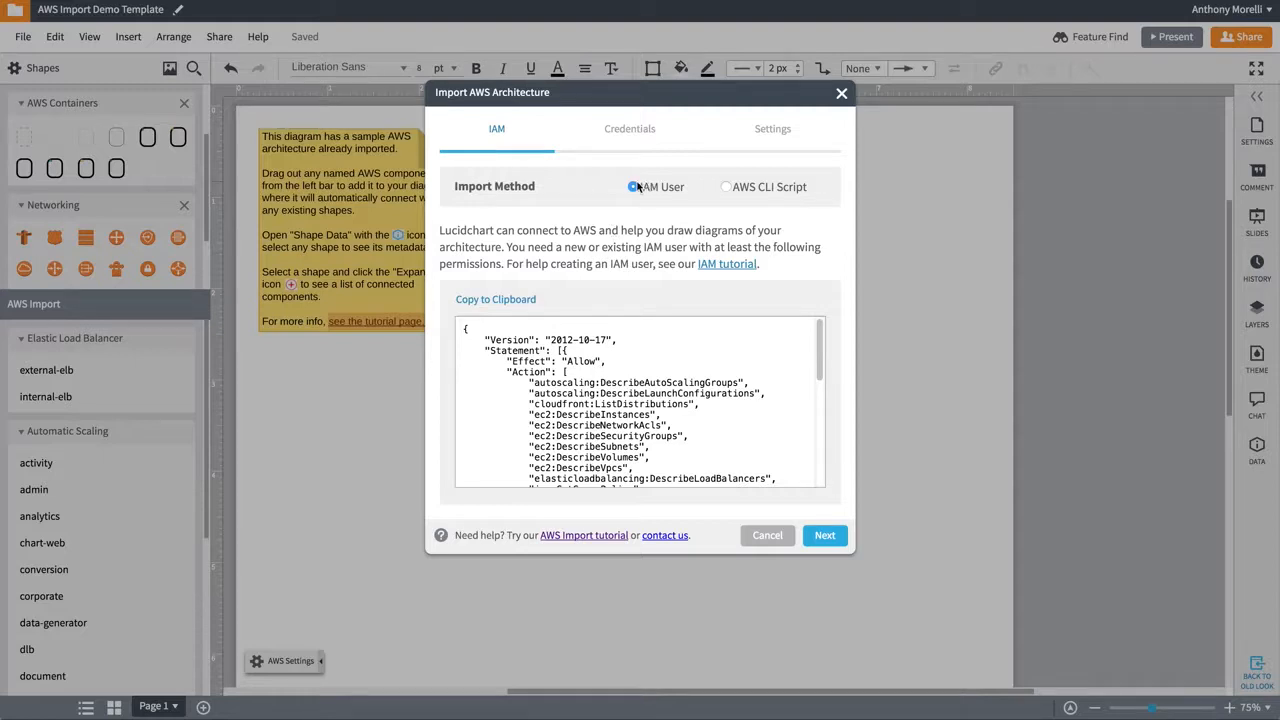
click(727, 188)
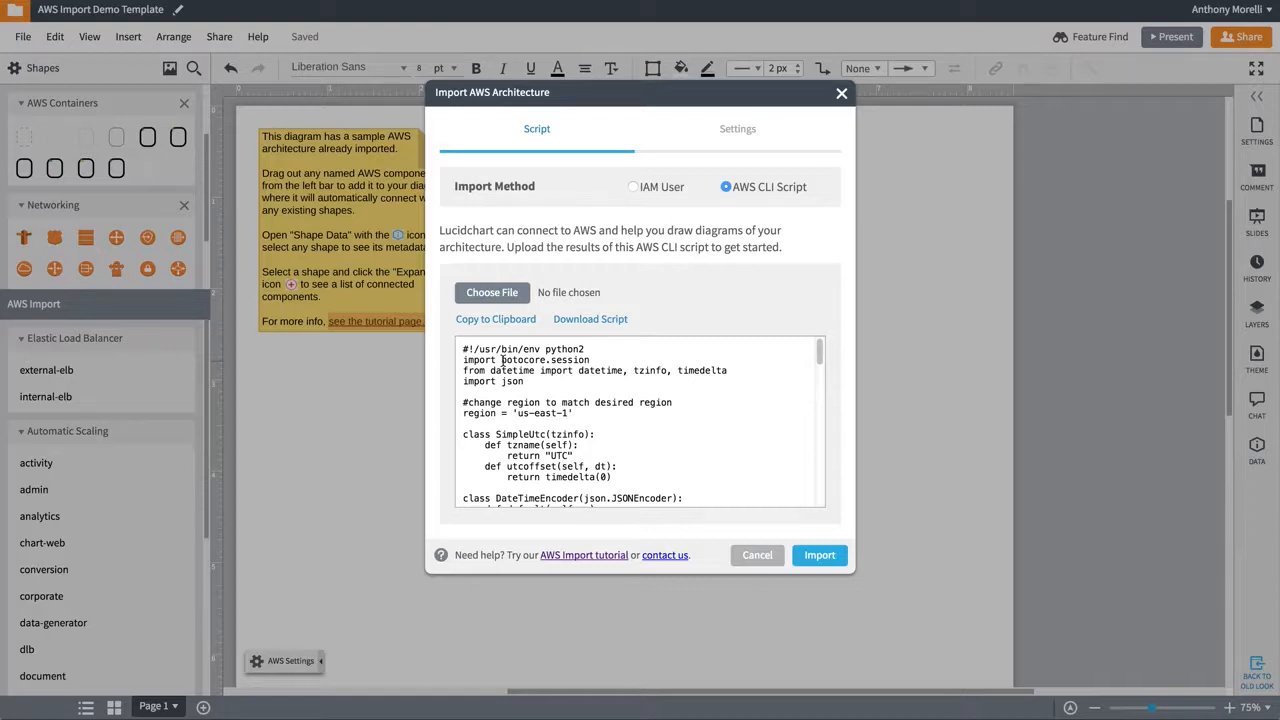
click(632, 187)
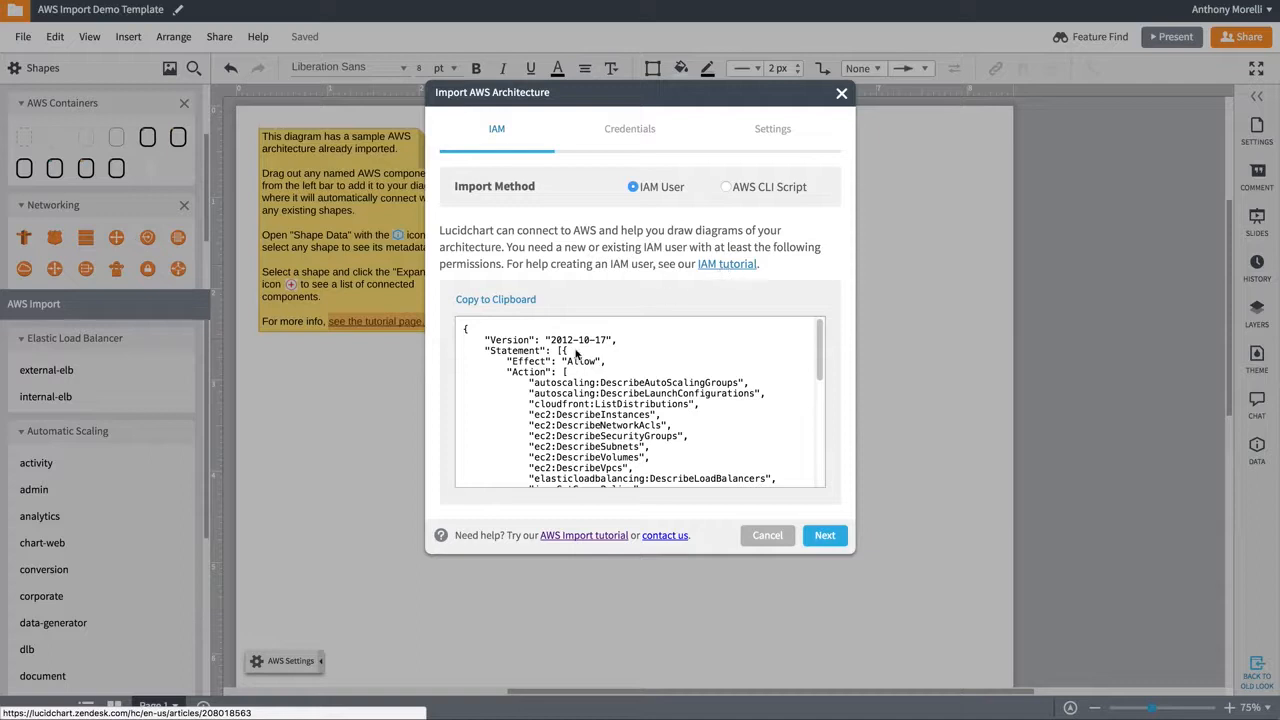
Examine the IAM user permissions policy shown for the AWS architecture import
scroll(507, 348, down, 3)
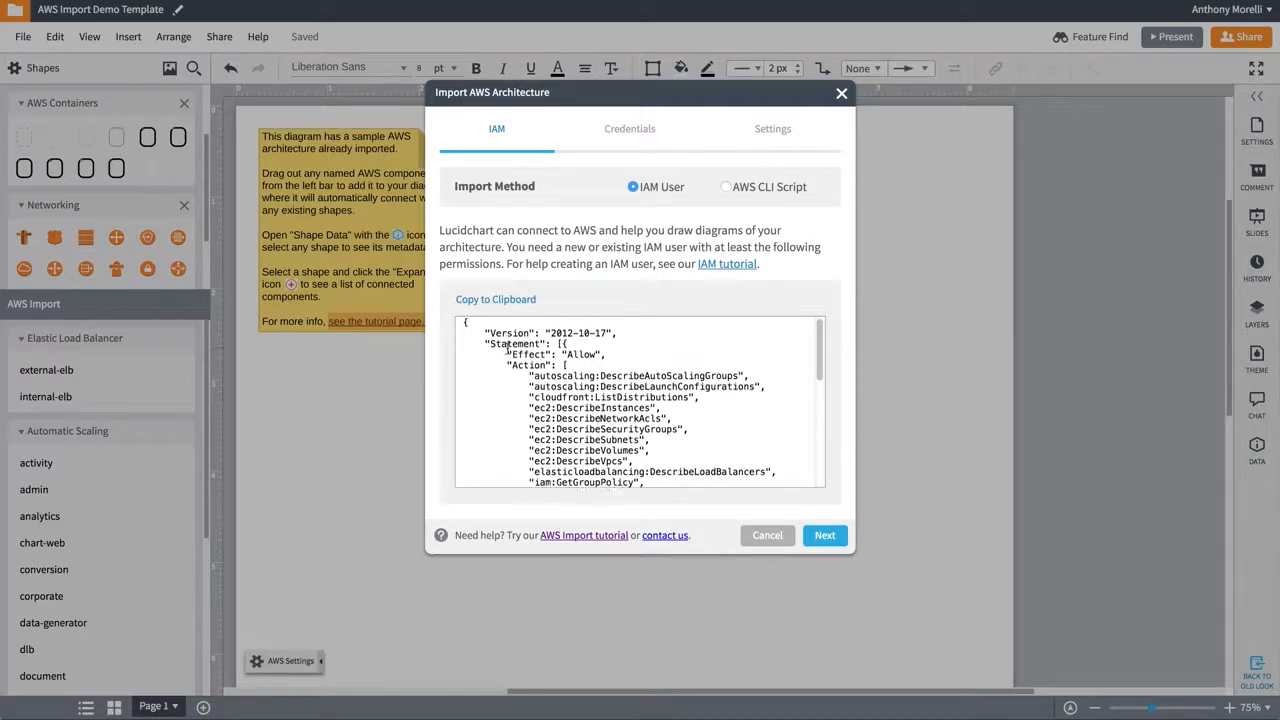
scroll(507, 348, down, 1)
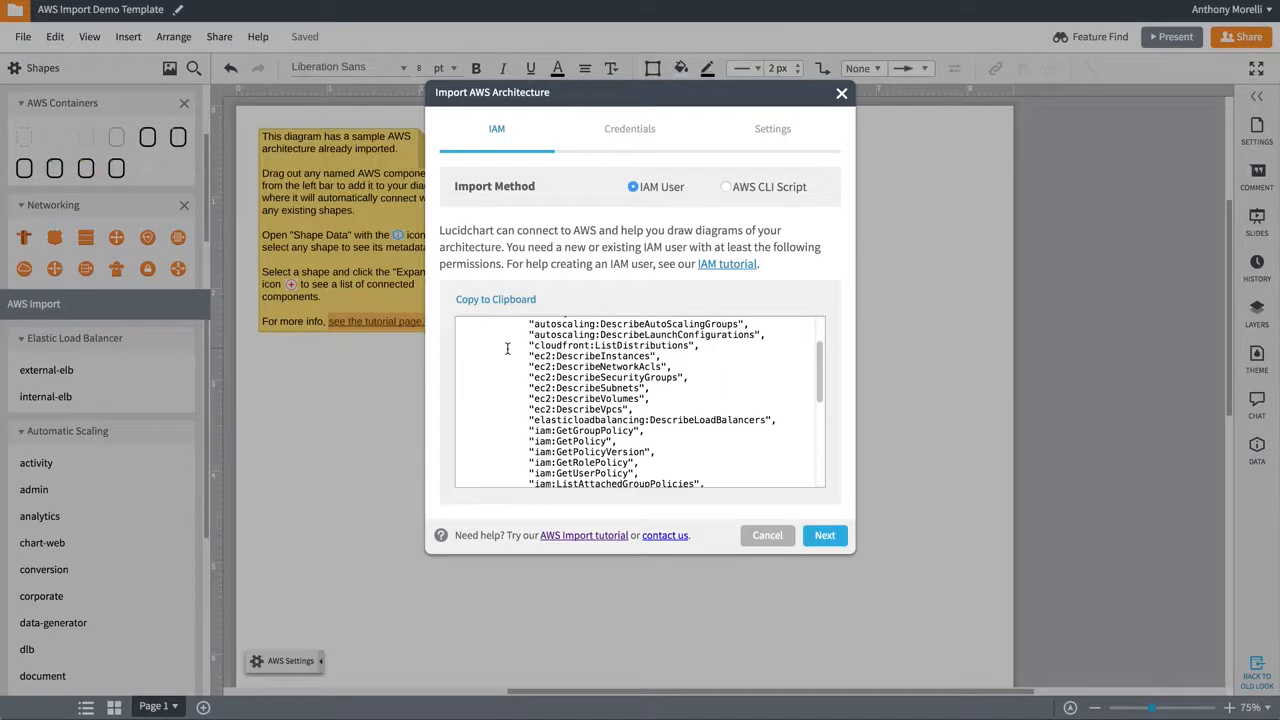
scroll(507, 348, up, 4)
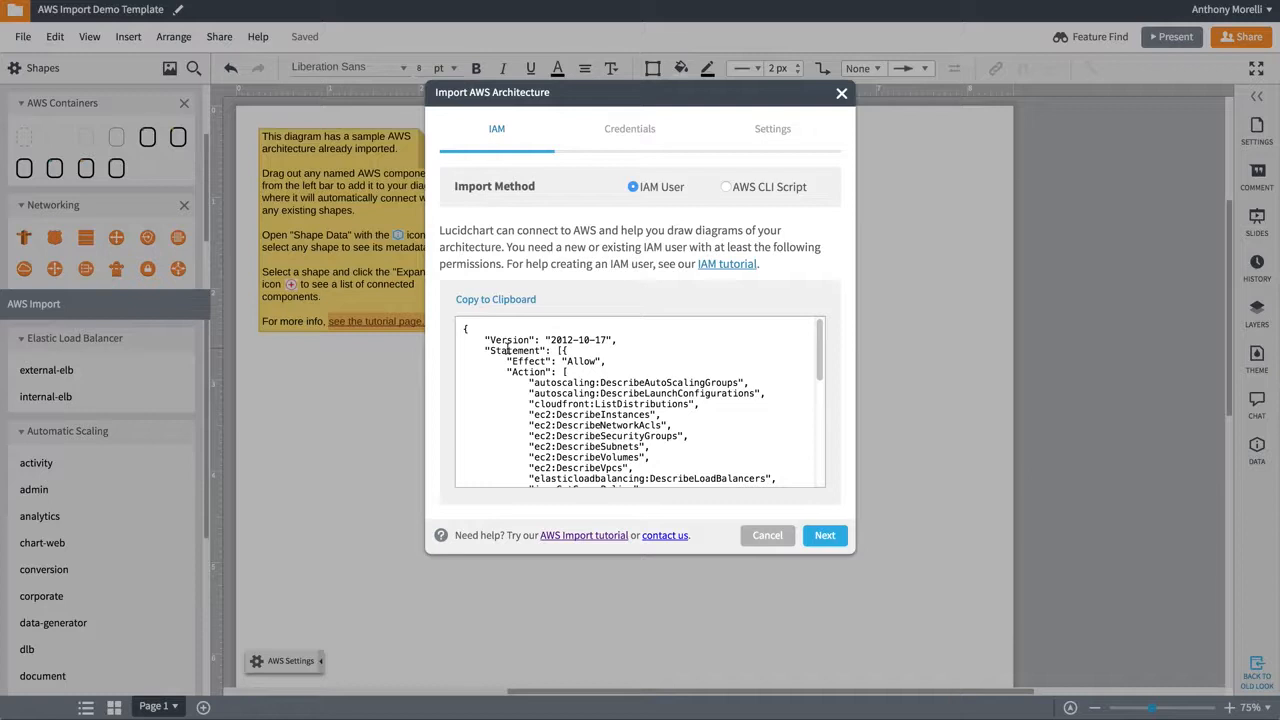
scroll(507, 348, down, 10)
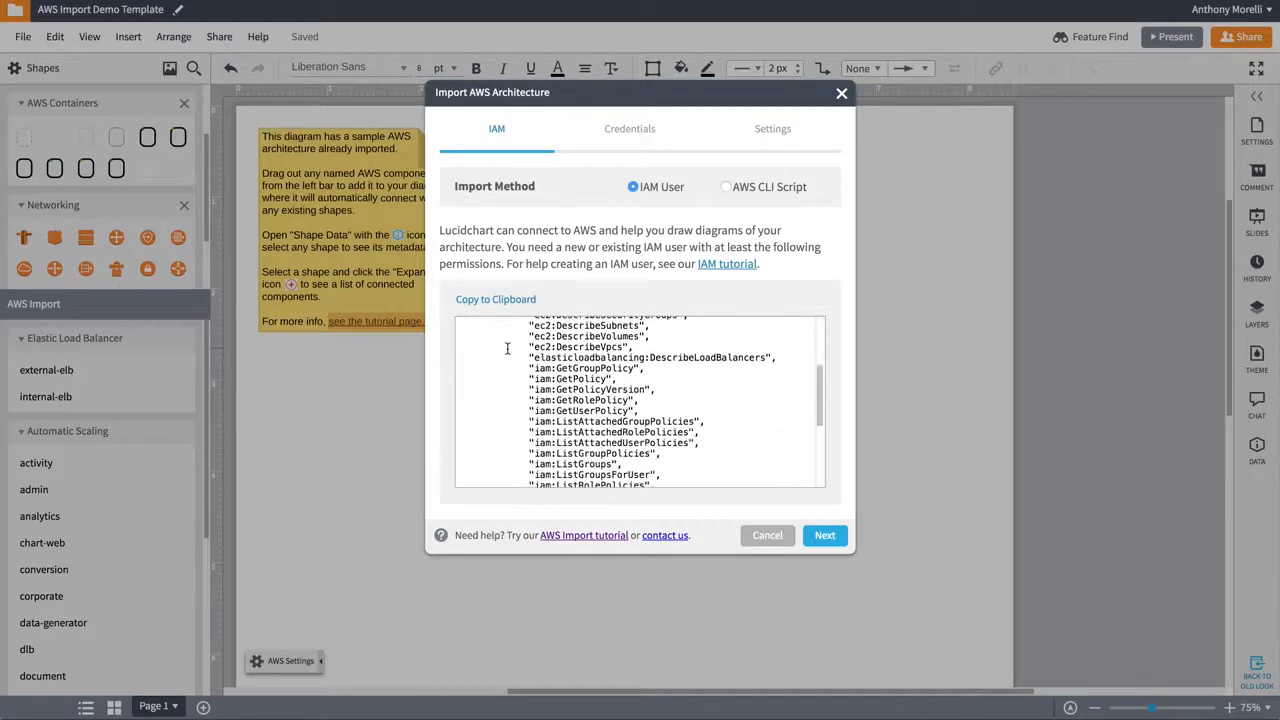
scroll(507, 348, down, 5)
scroll(507, 348, up, 10)
scroll(507, 348, up, 2)
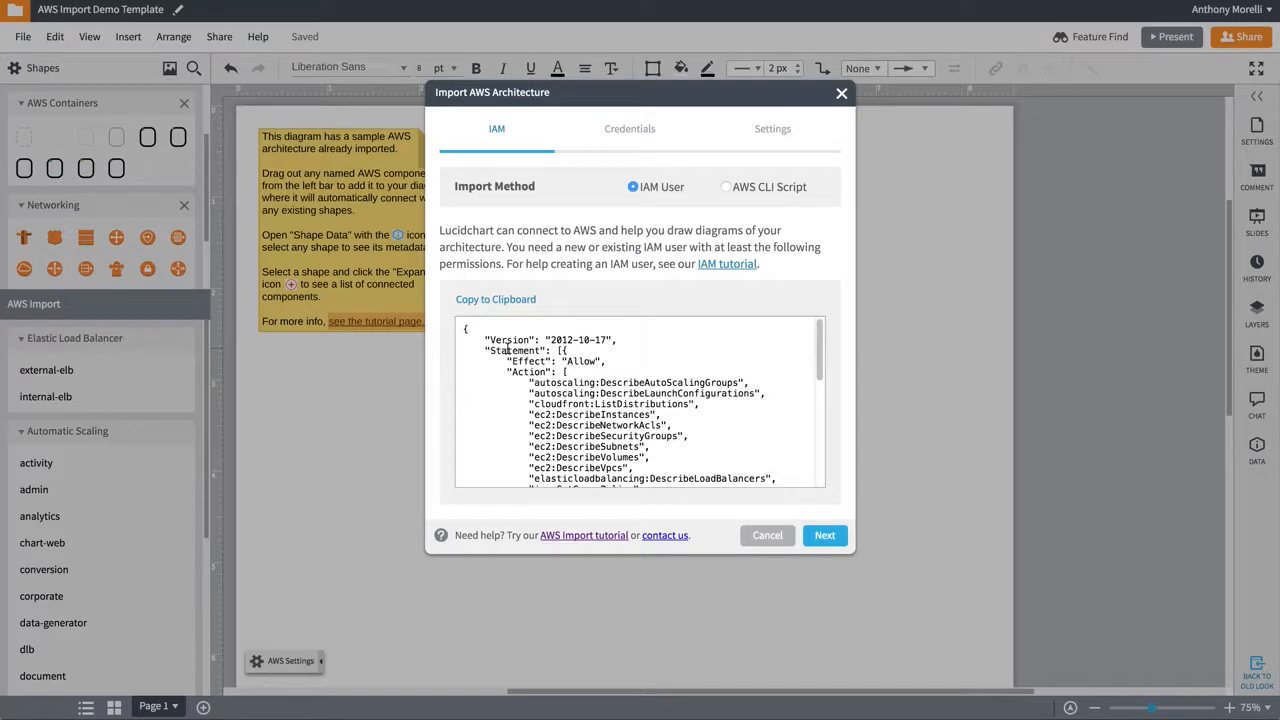
View the CSV / AWS Credentials File authentication option in the credentials stage and close the import without importing
click(820, 536)
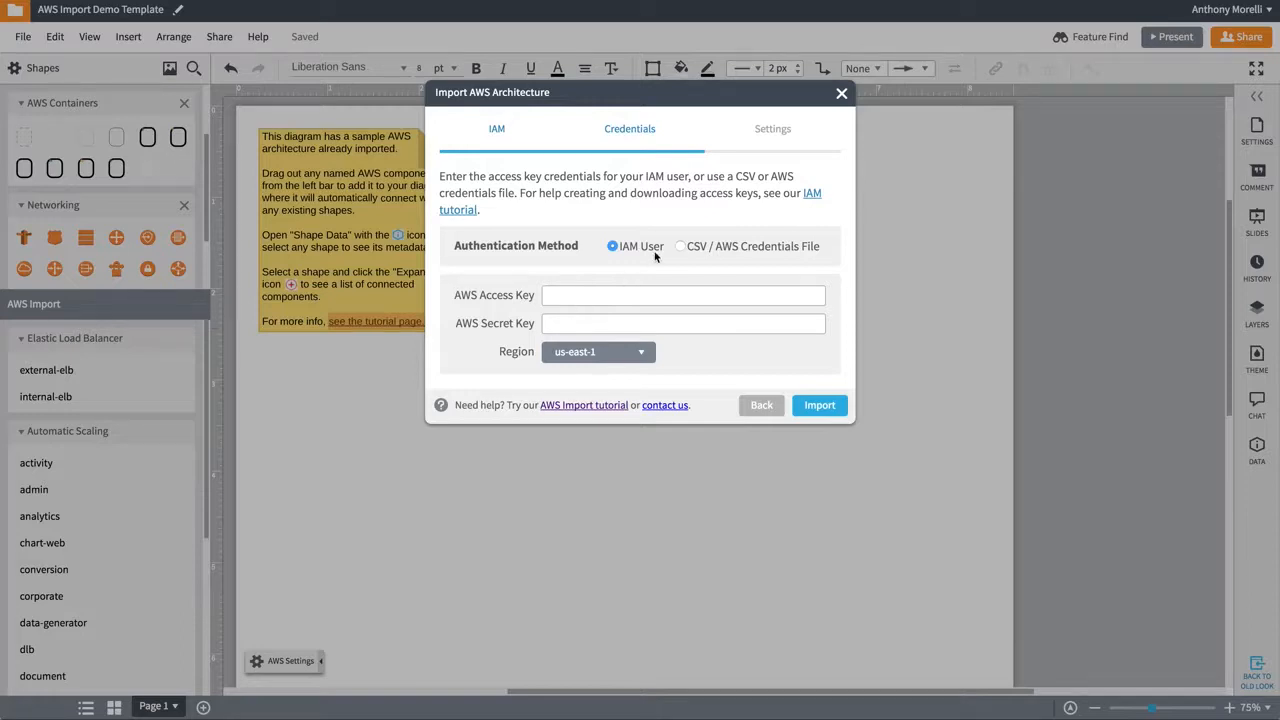
click(681, 246)
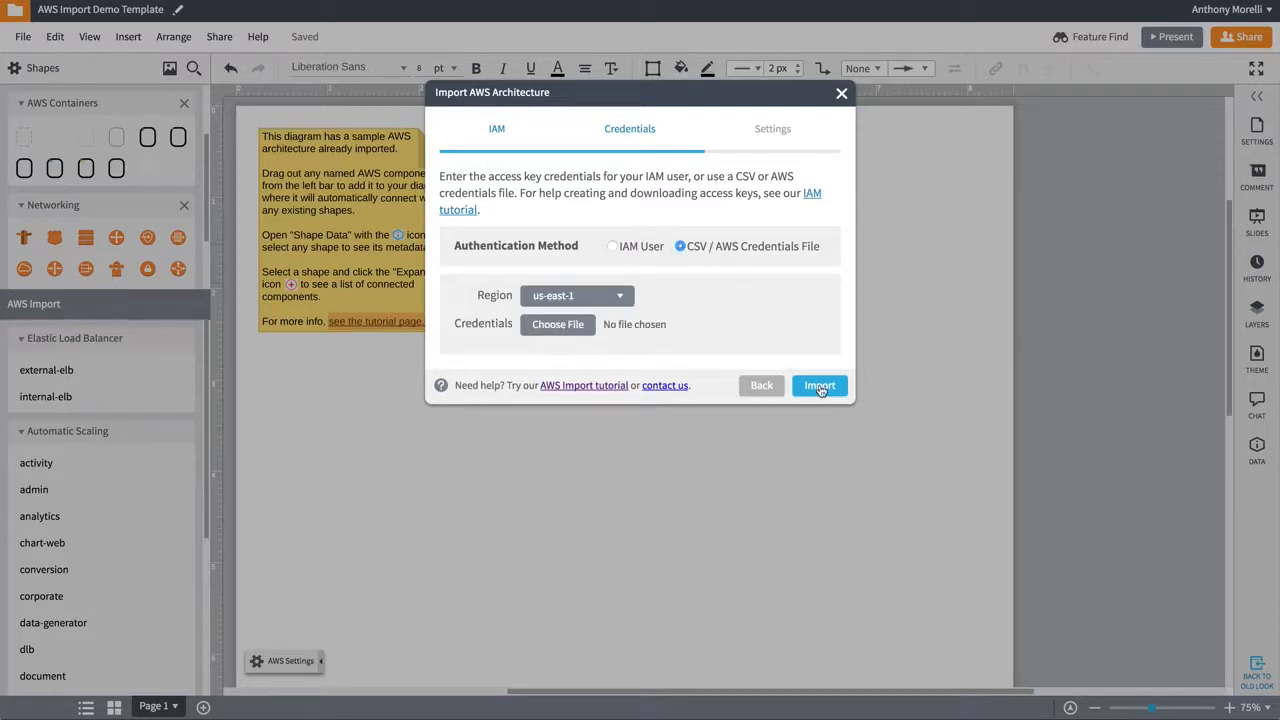
click(842, 95)
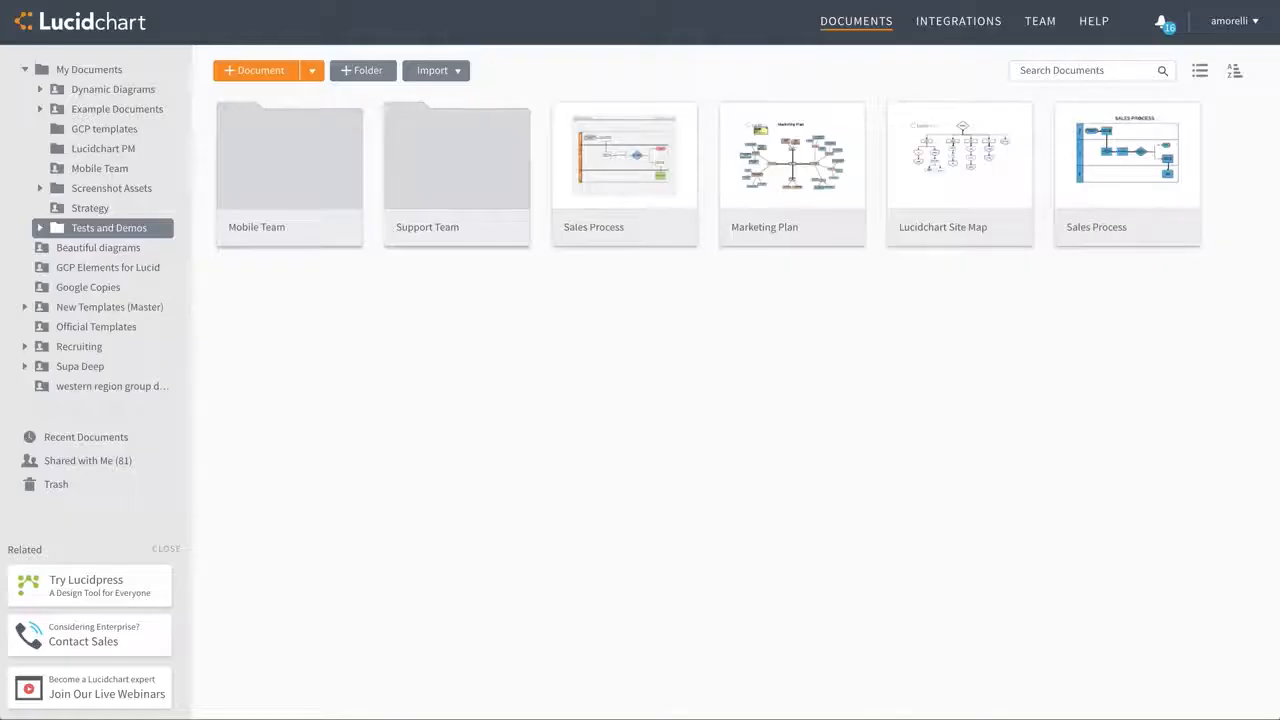
Browse the Network Infrastructure templates for a new document and close the template chooser without creating one
click(315, 72)
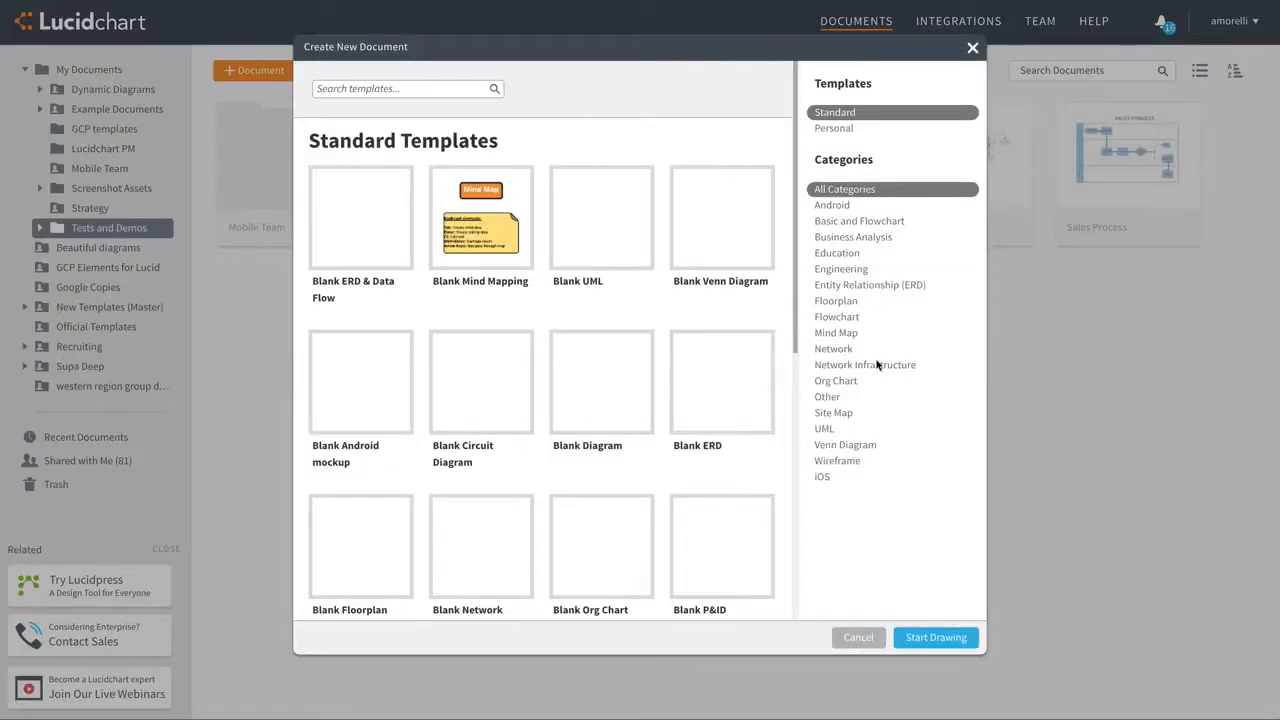
click(840, 366)
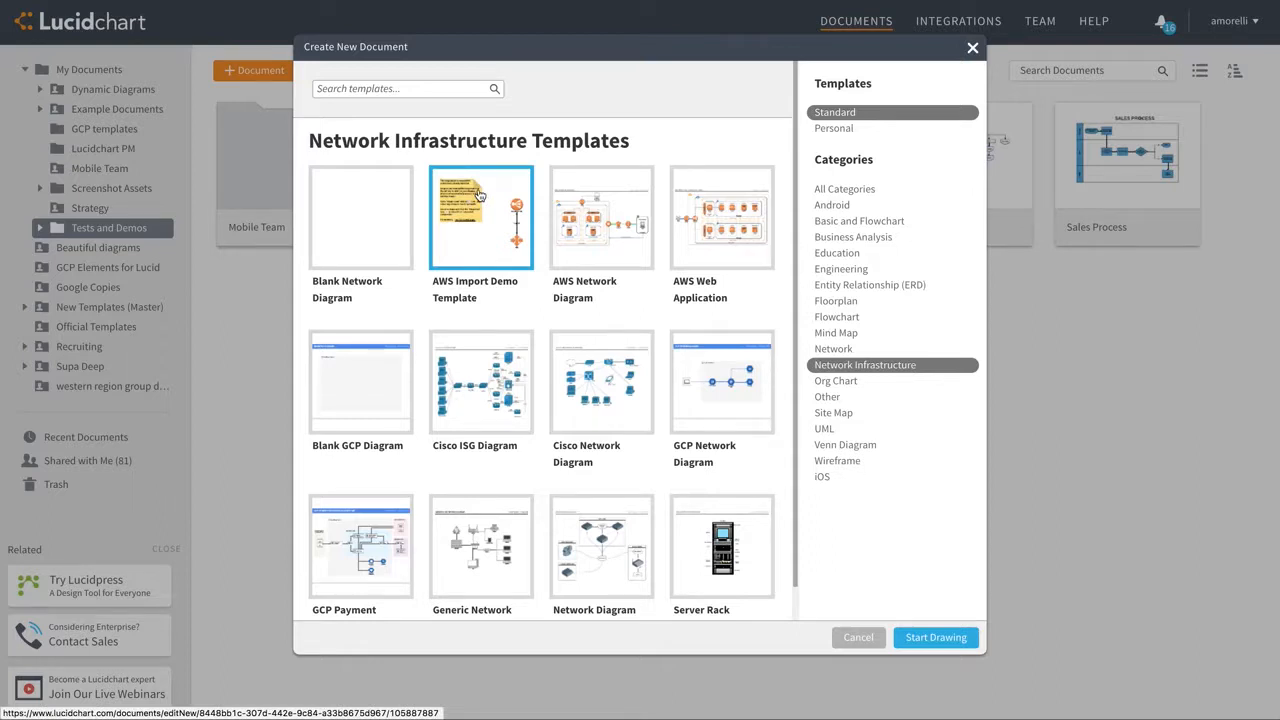
click(972, 47)
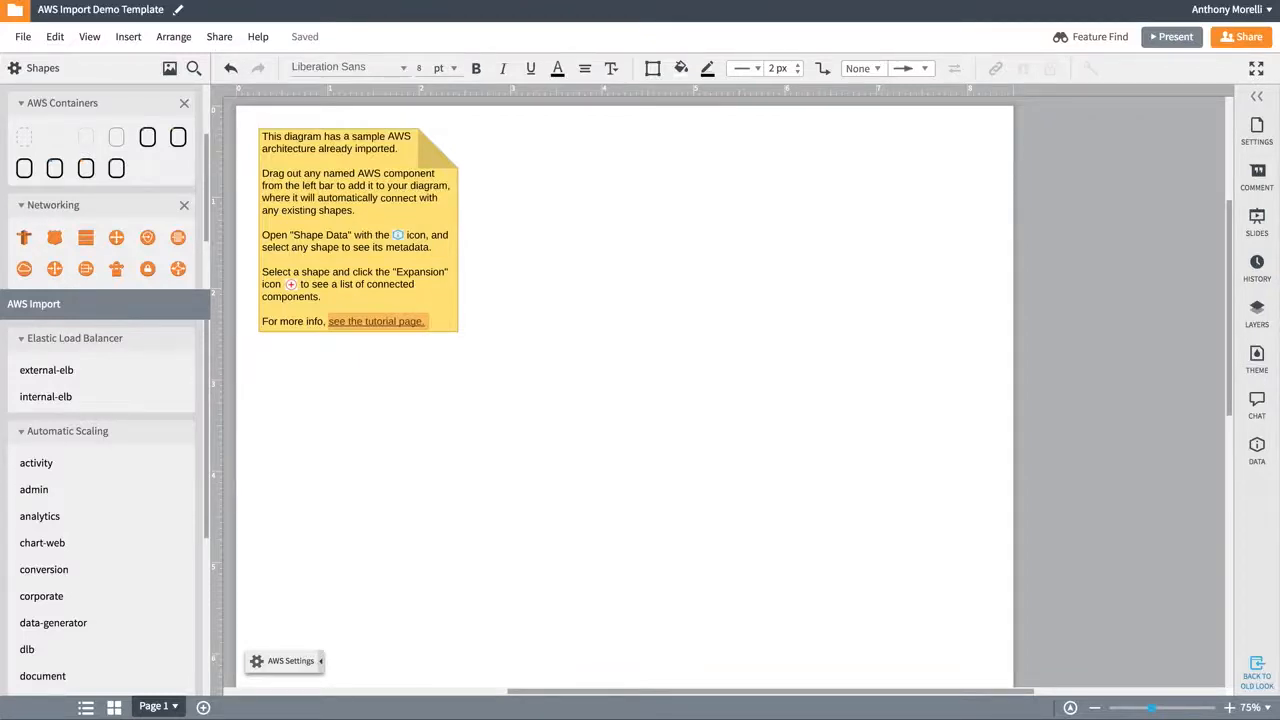
Adjust the height of the AWS Import list and look through the standard AWS shape libraries above it
drag(112, 304, 126, 99)
click(126, 100)
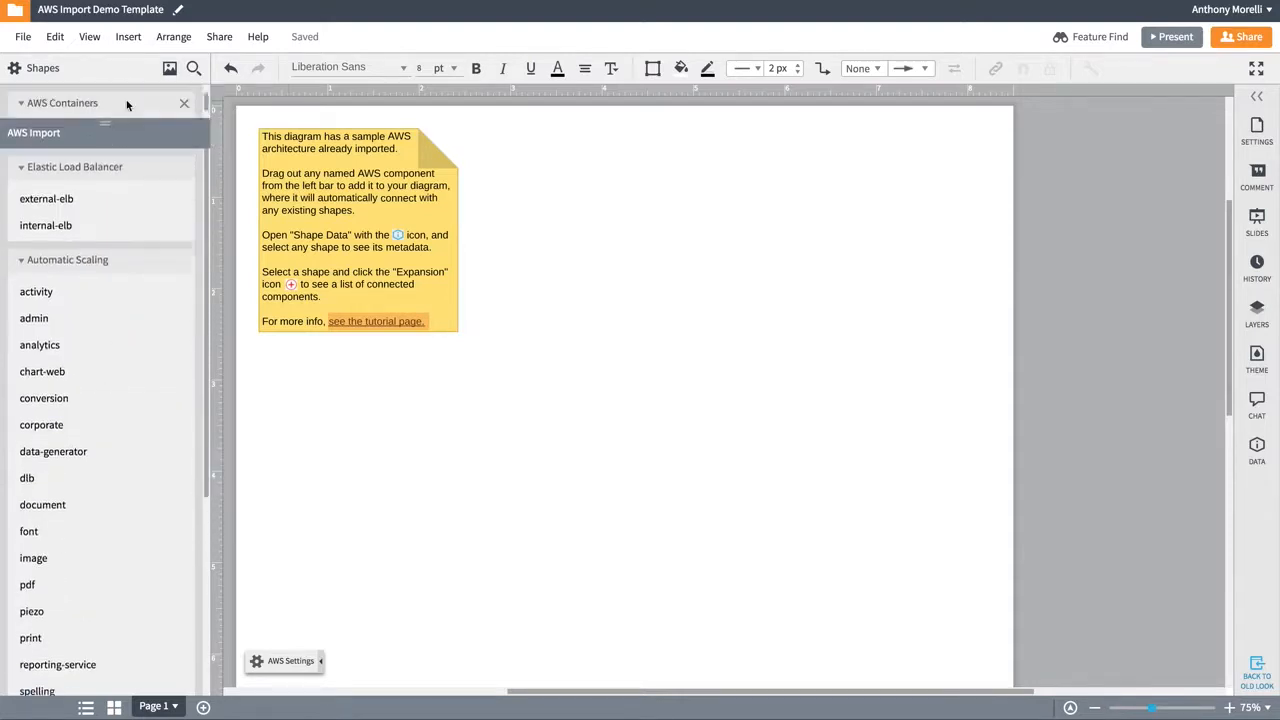
scroll(126, 209, down, 5)
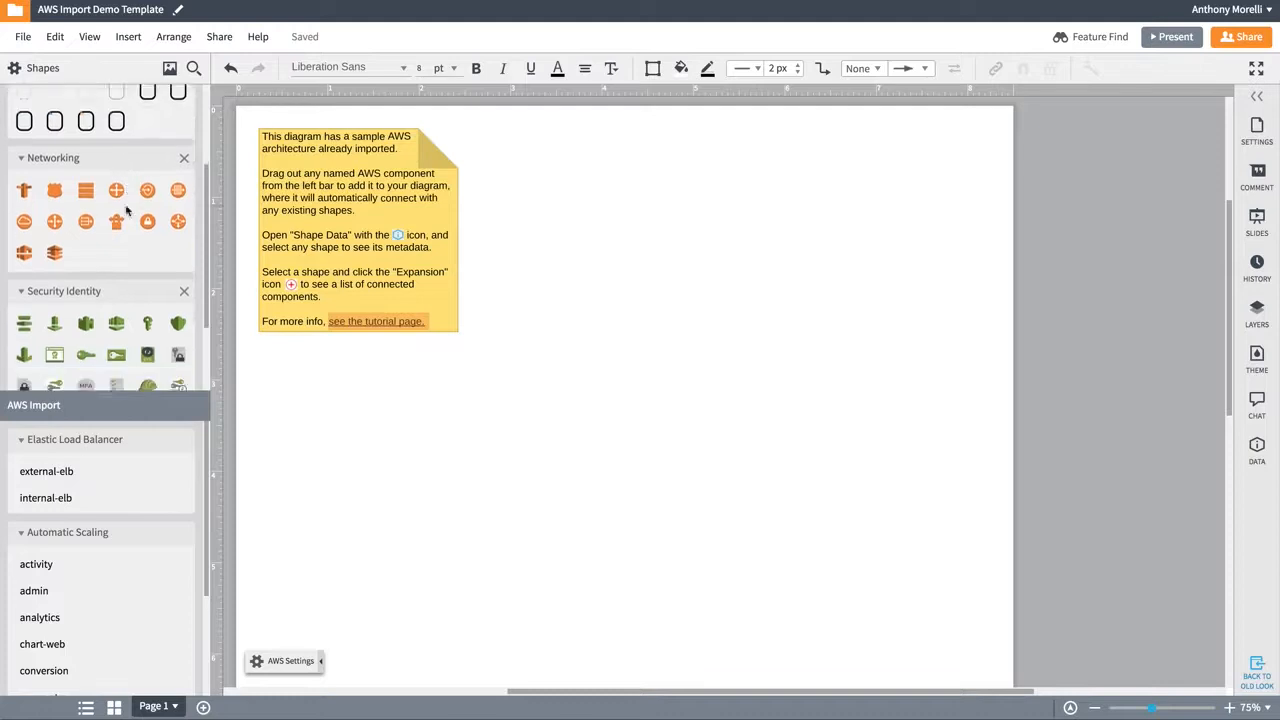
scroll(126, 209, up, 5)
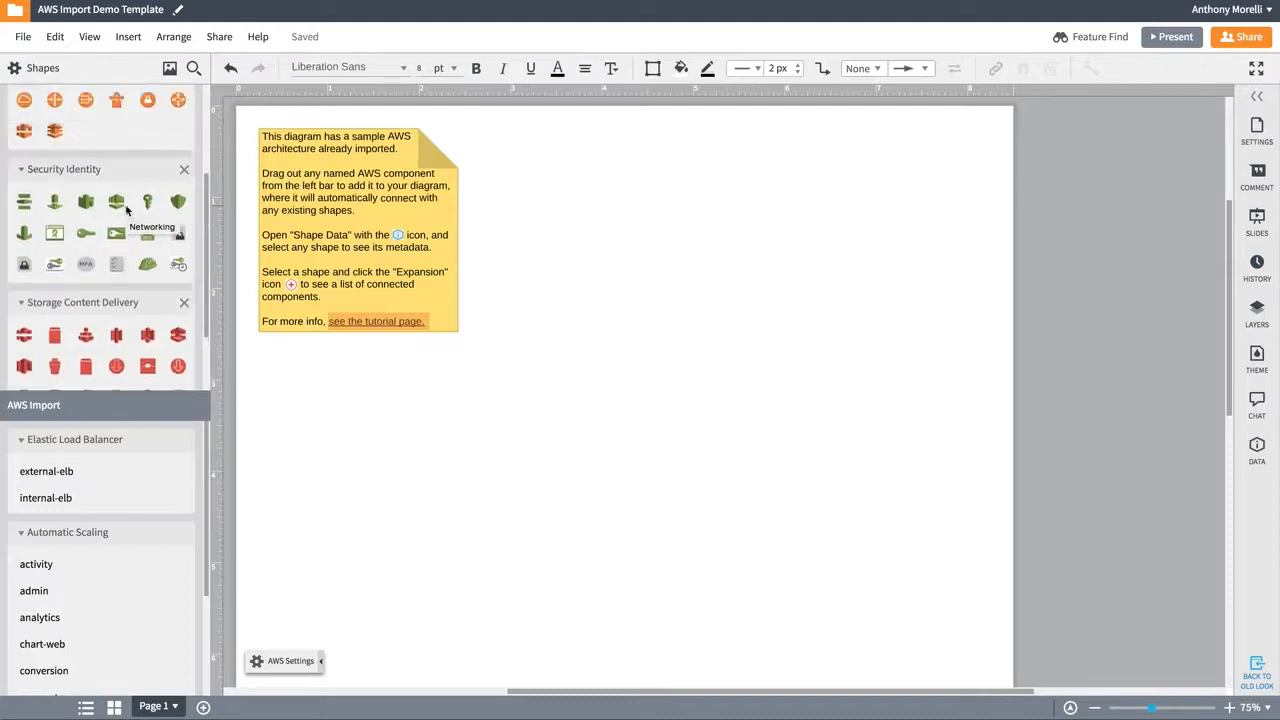
scroll(126, 209, down, 1)
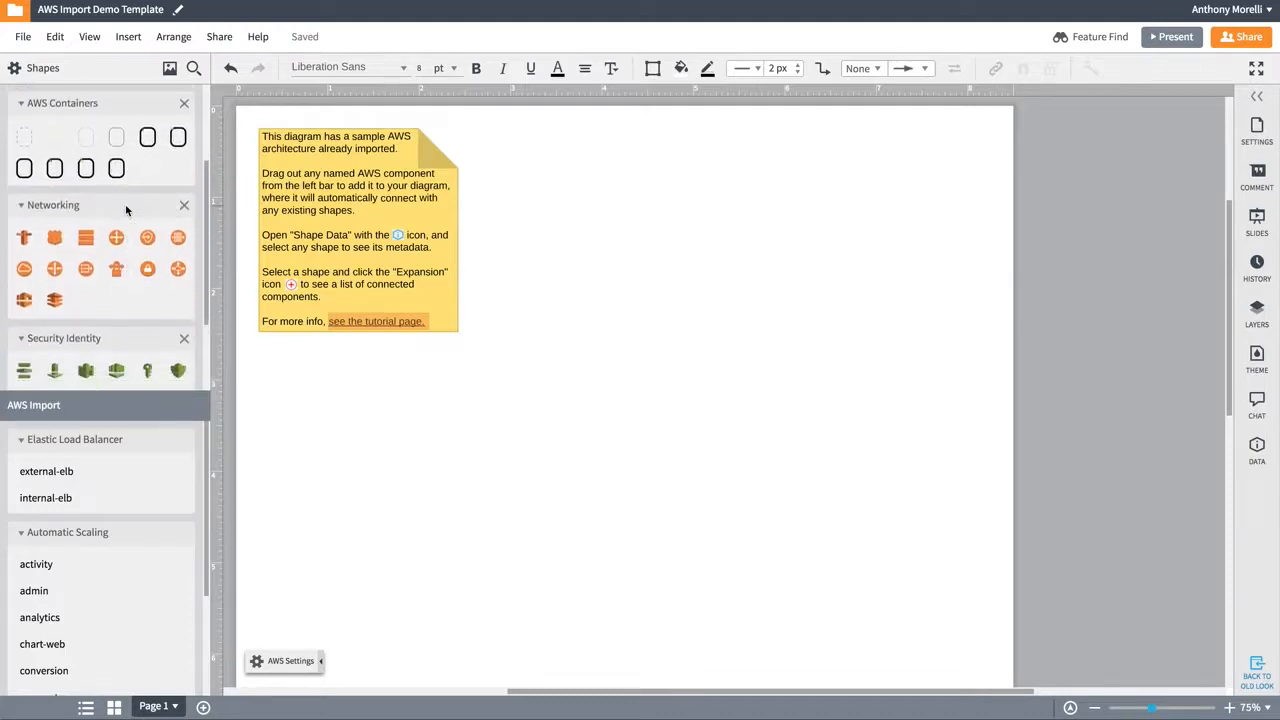
Expand the AWS Import list to full height and place the internal-elb load balancer near the middle of the page
click(106, 405)
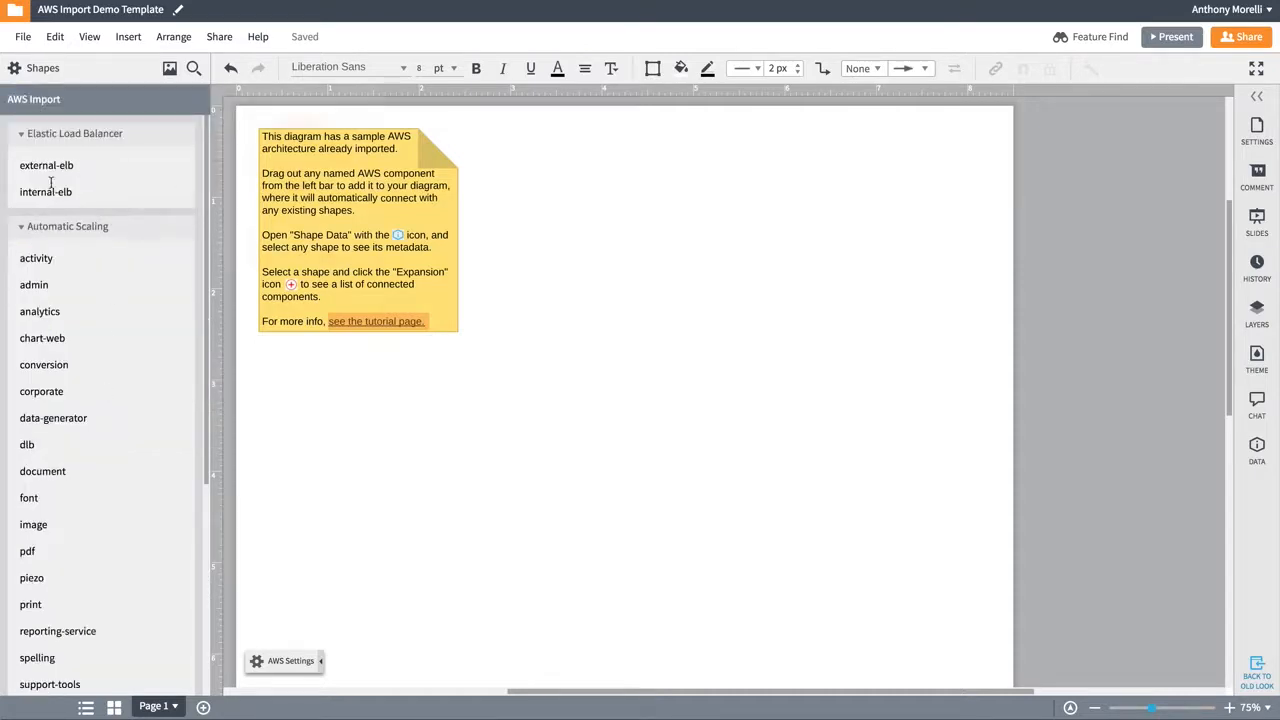
mouse_move(42, 197)
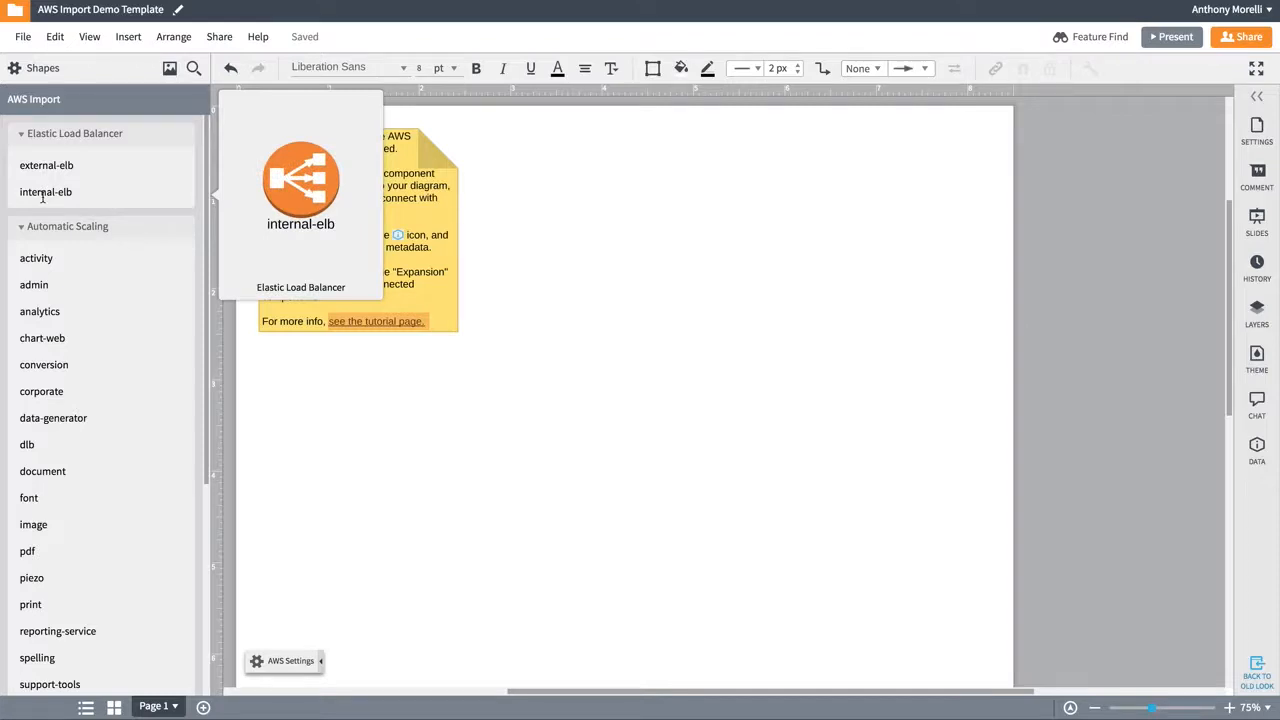
drag(42, 197, 623, 453)
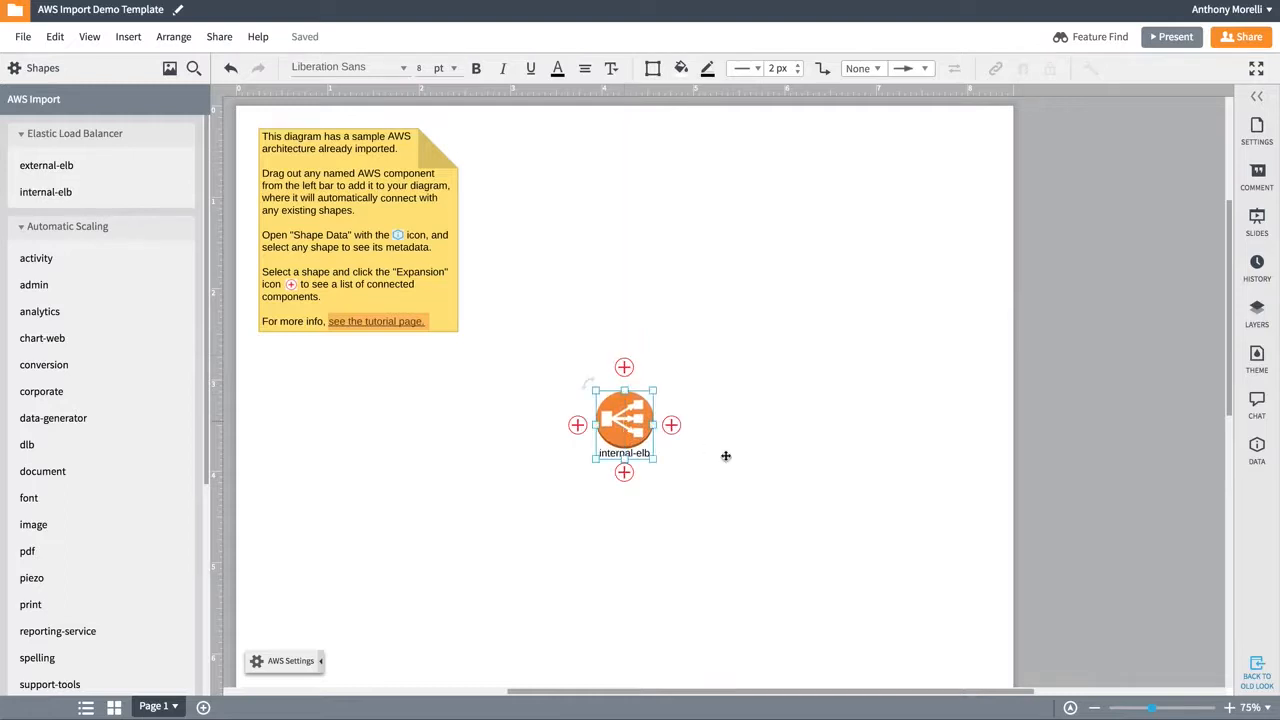
Display the shape data of the internal-elb load balancer to review its imported metadata
scroll(726, 460, down, 3)
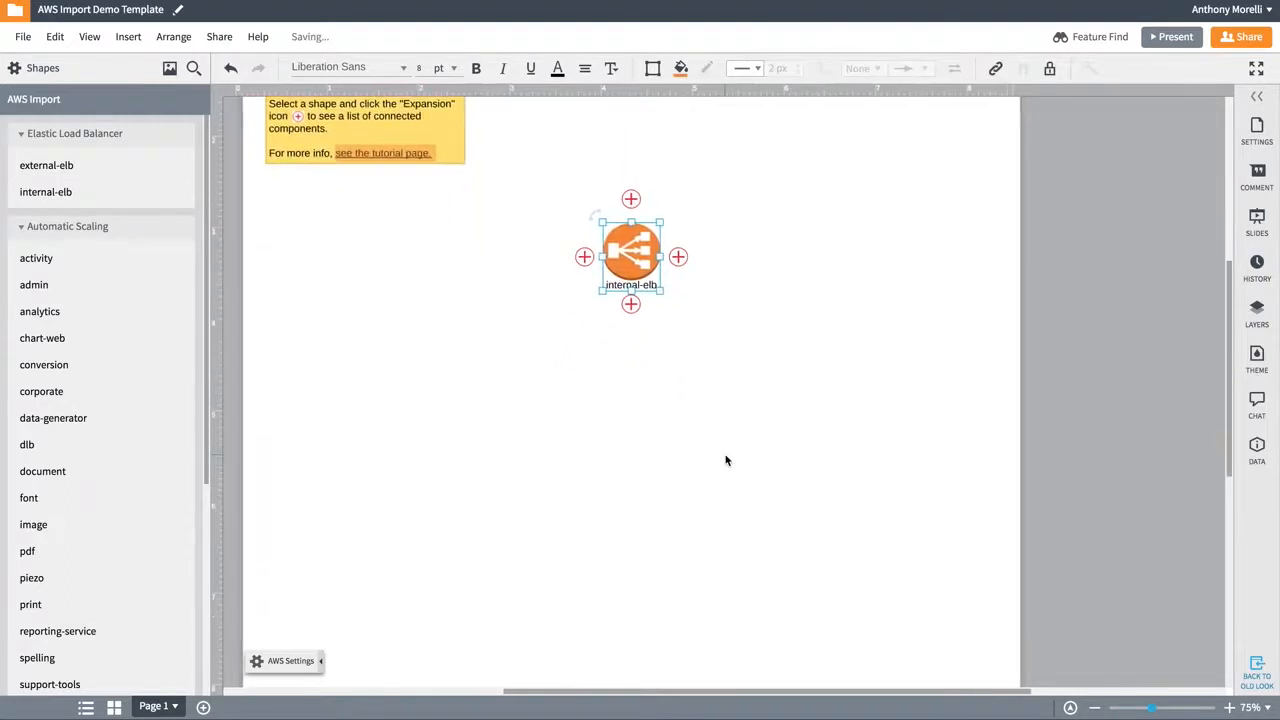
scroll(726, 460, down, 1)
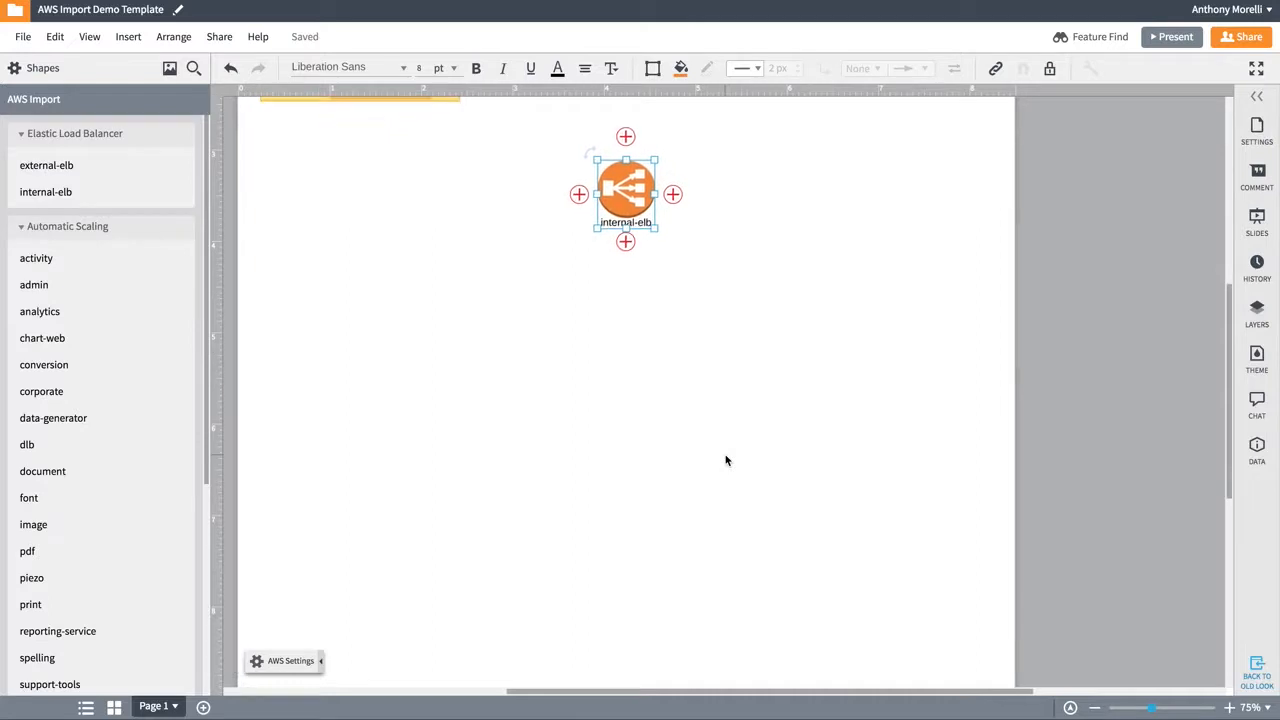
scroll(726, 460, down, 1)
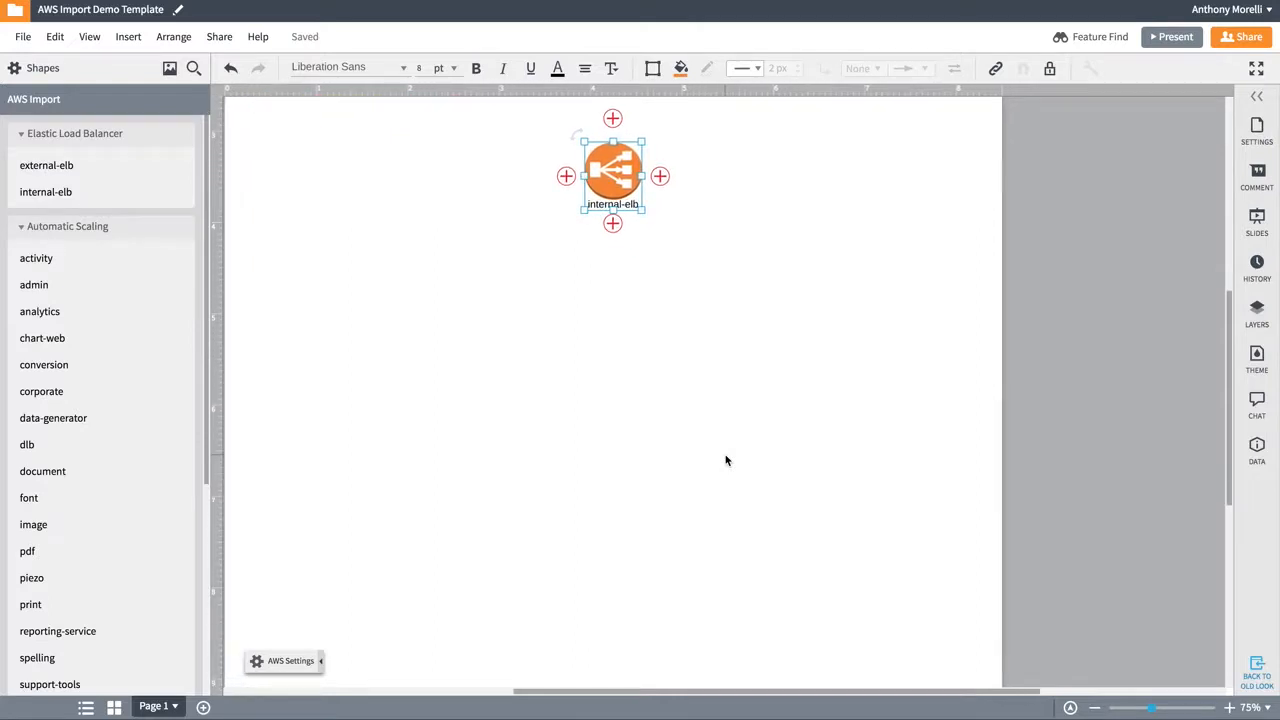
scroll(726, 460, left, 1)
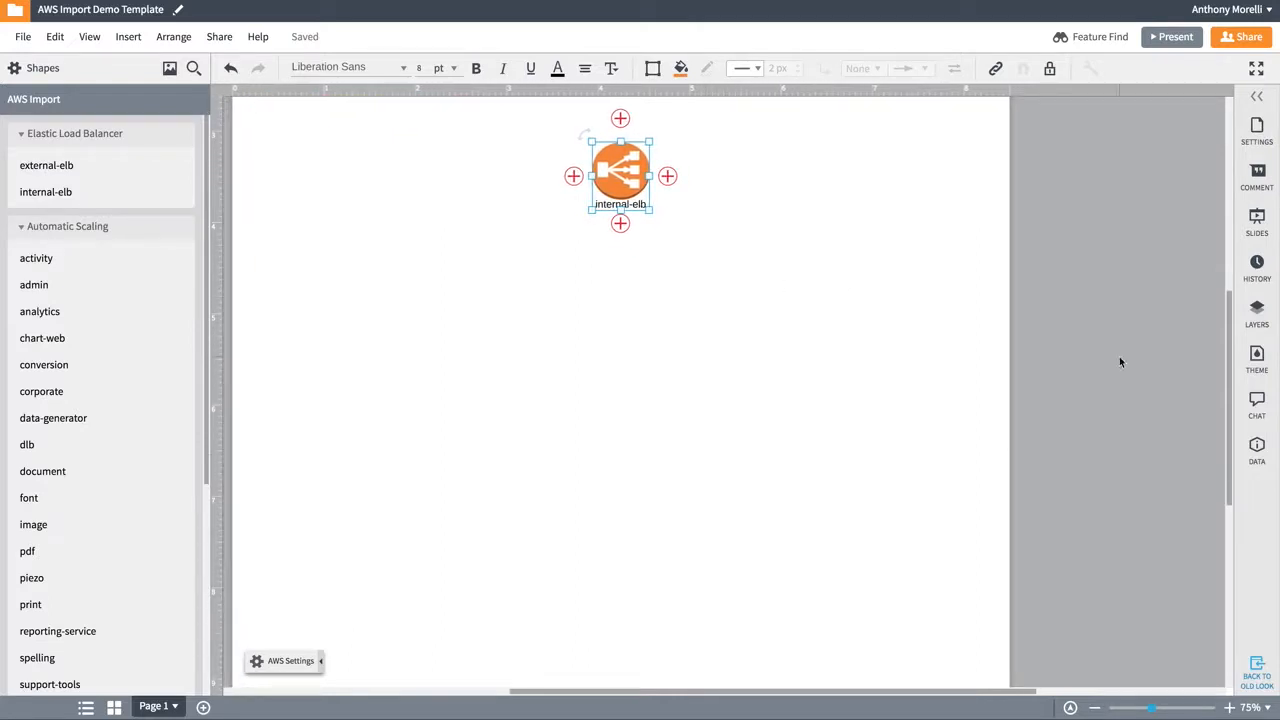
click(1257, 450)
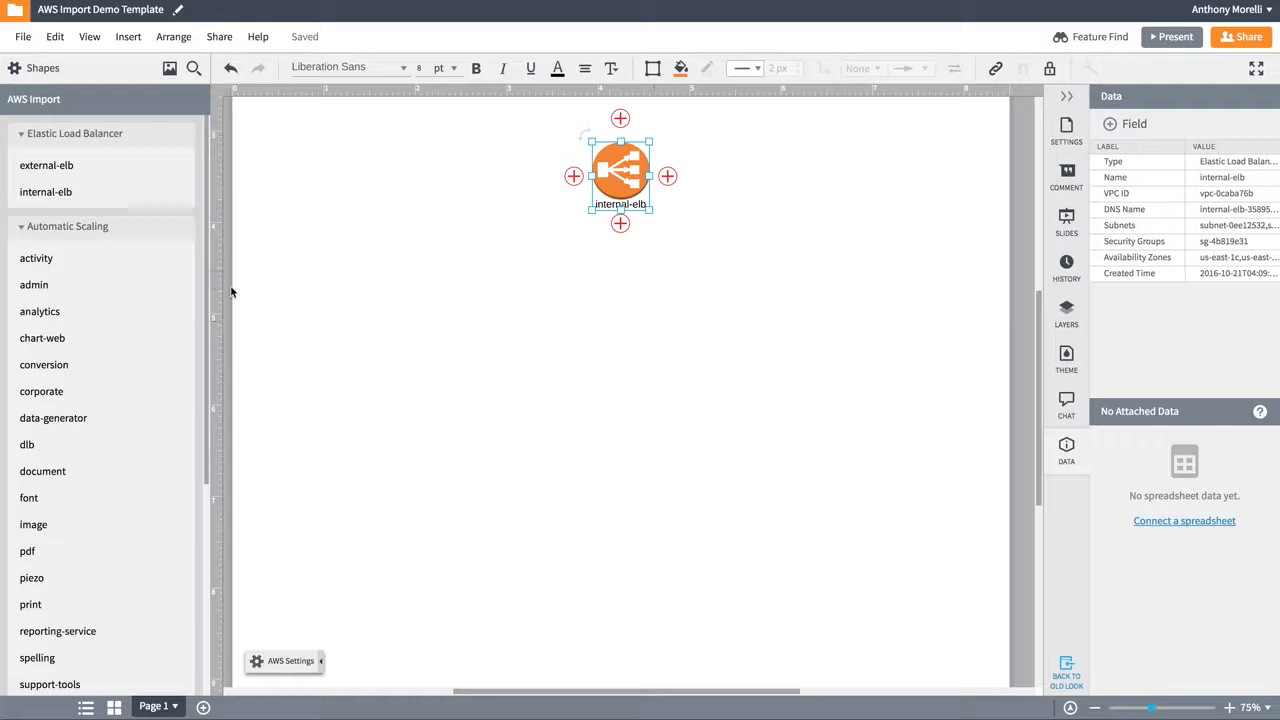
Search the shapes for "analytics" and place the Automatic Scaling analytics component below and to the left of internal-elb
scroll(111, 403, down, 5)
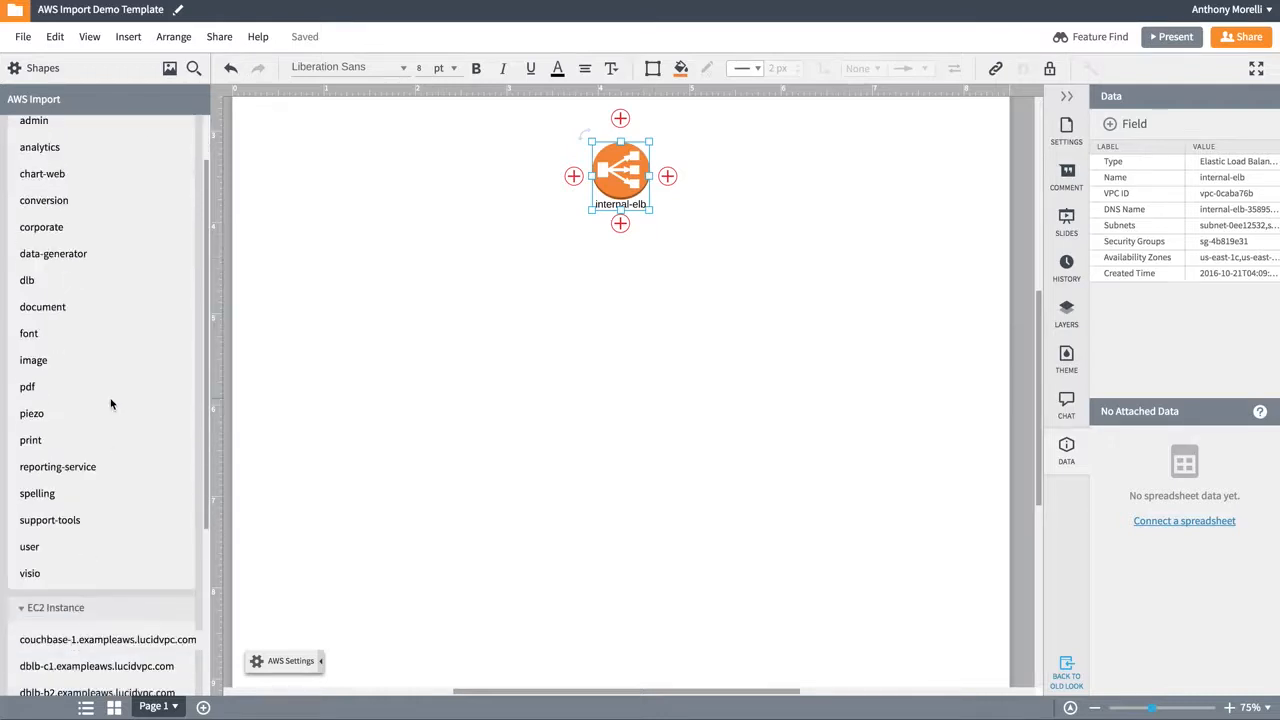
scroll(111, 403, up, 5)
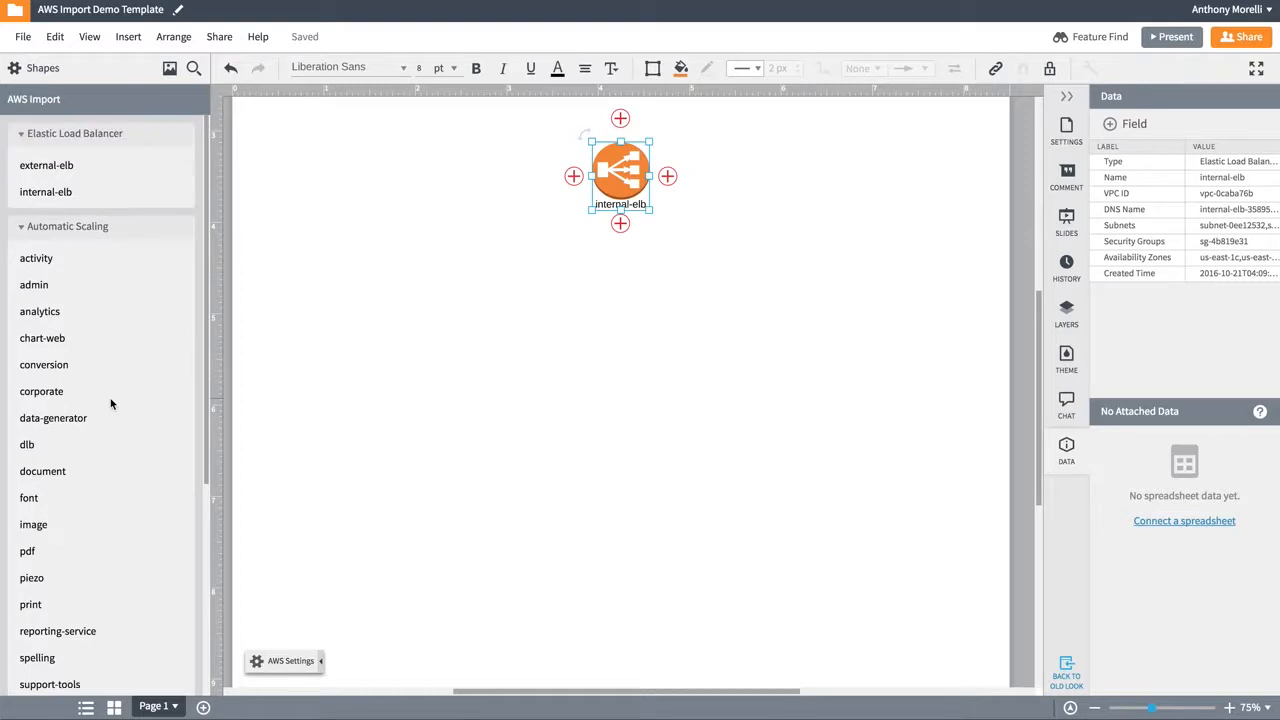
click(195, 76)
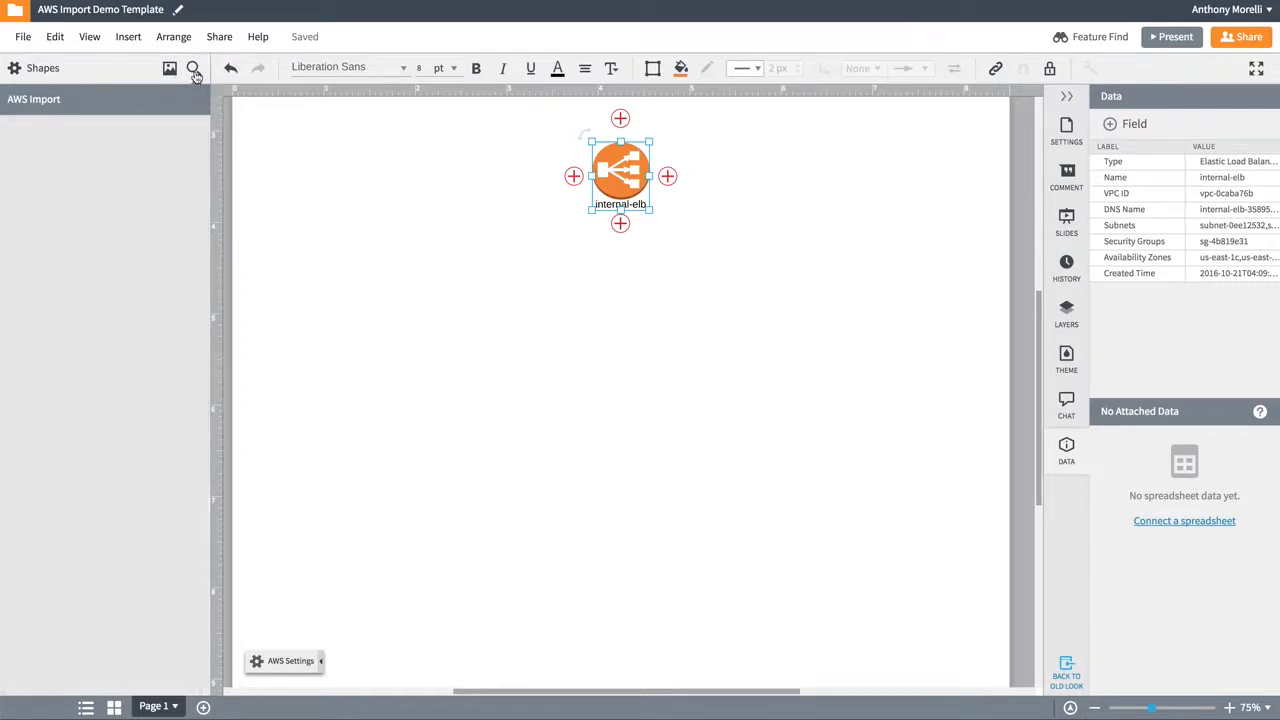
click(92, 120)
text(analytics)
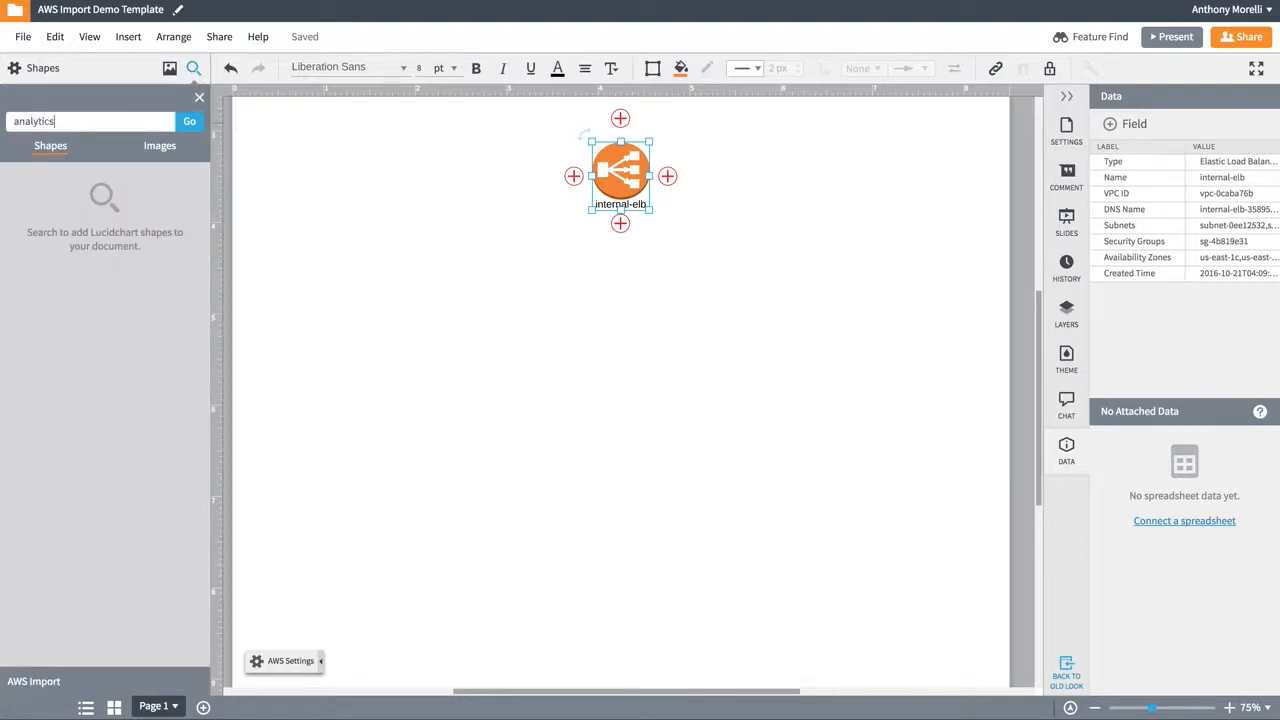
click(190, 122)
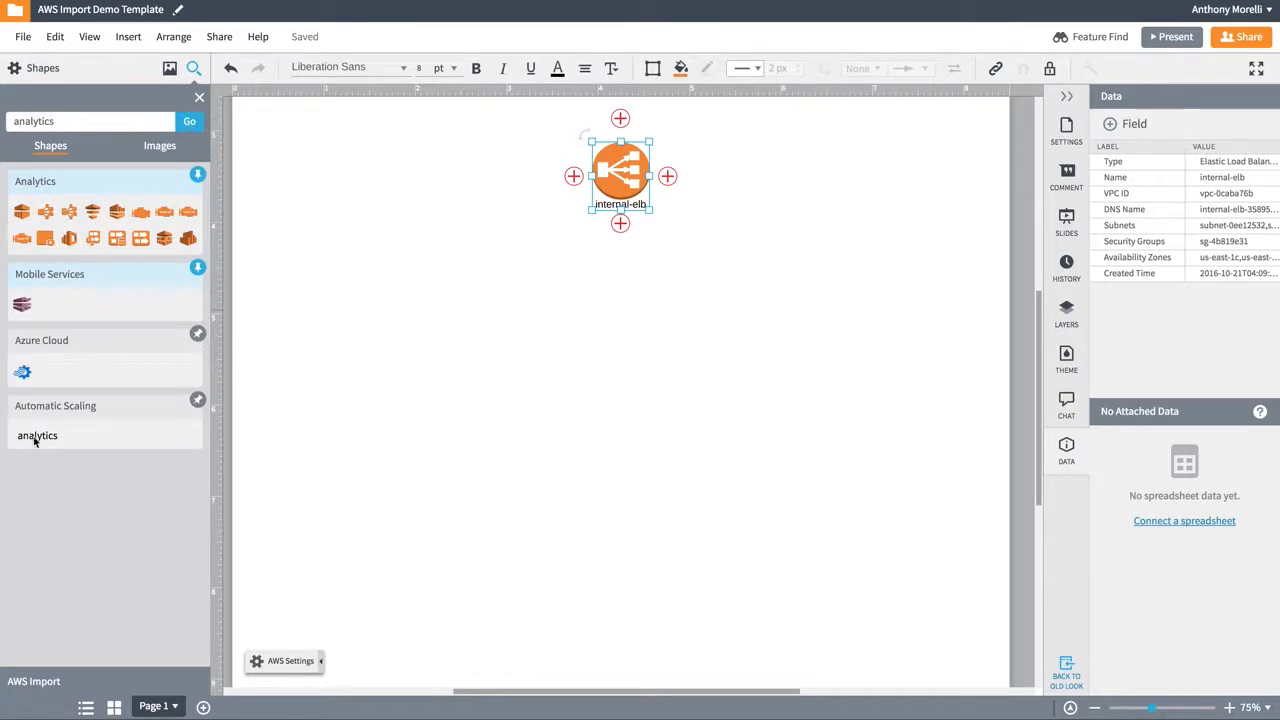
mouse_move(31, 440)
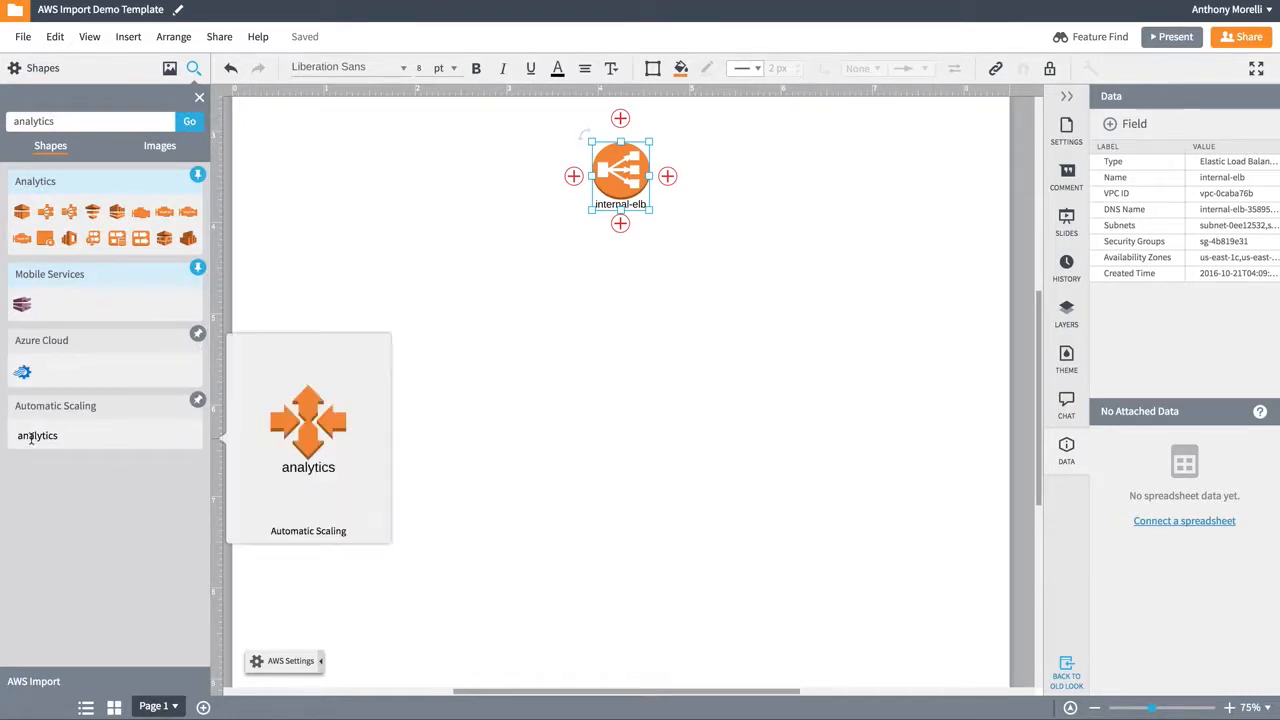
drag(31, 440, 369, 390)
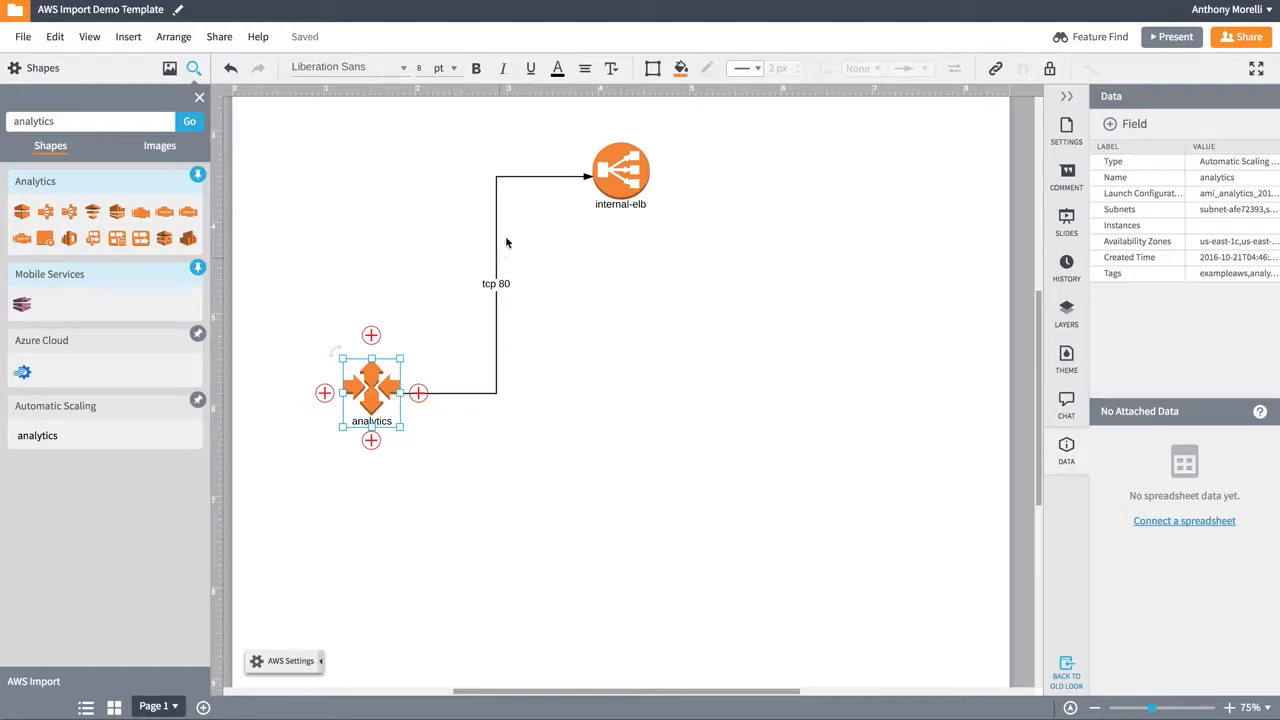
Close the shape search results and enlarge the AWS Import list to show more of the Automatic Scaling components
click(200, 99)
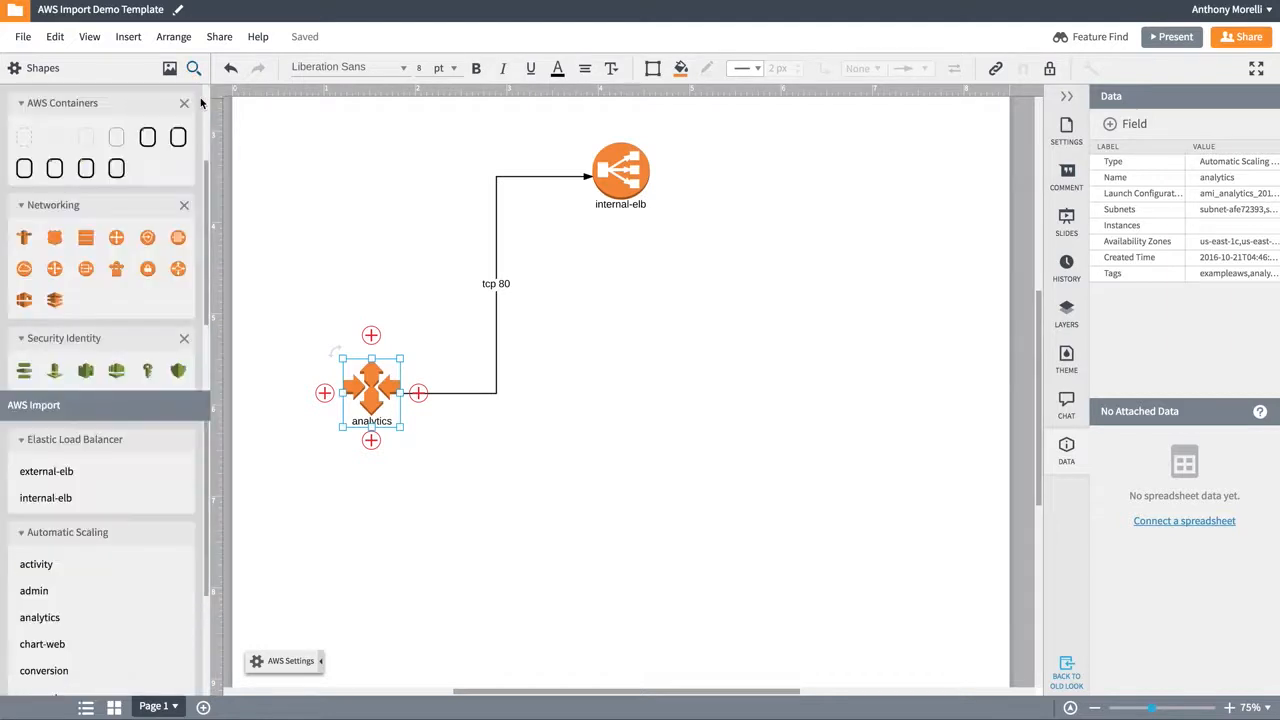
drag(121, 408, 131, 218)
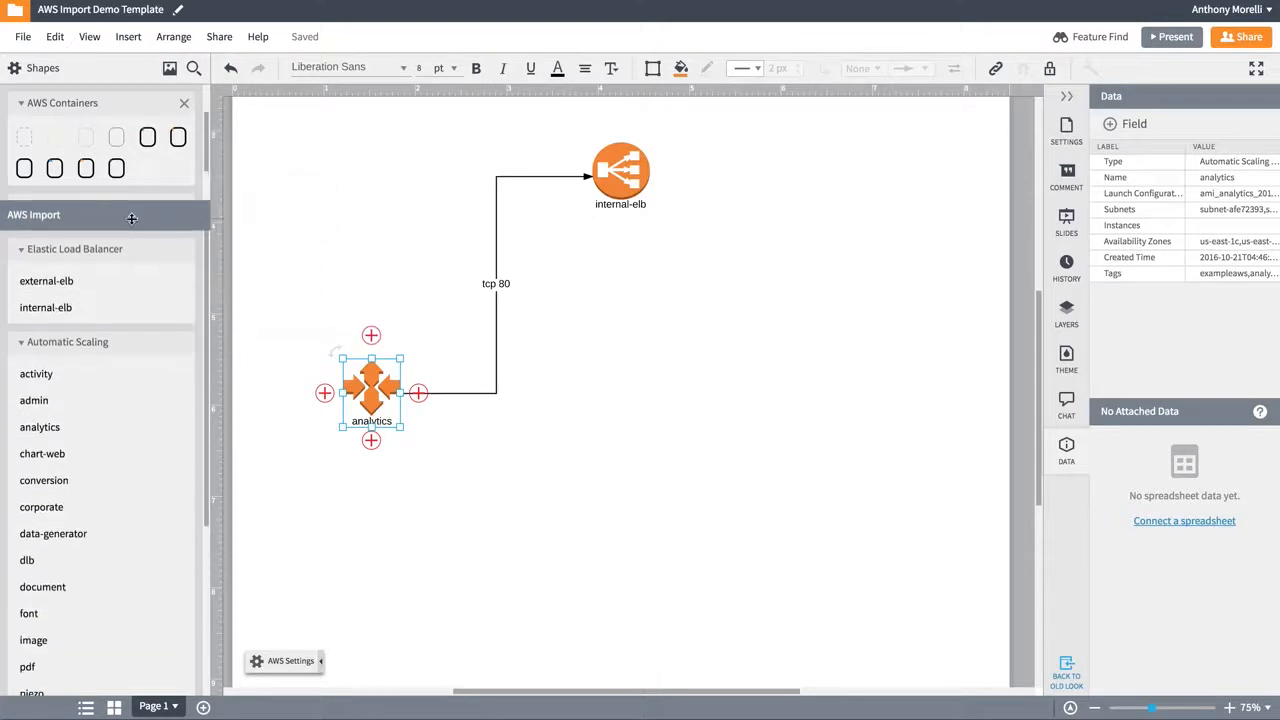
mouse_move(117, 400)
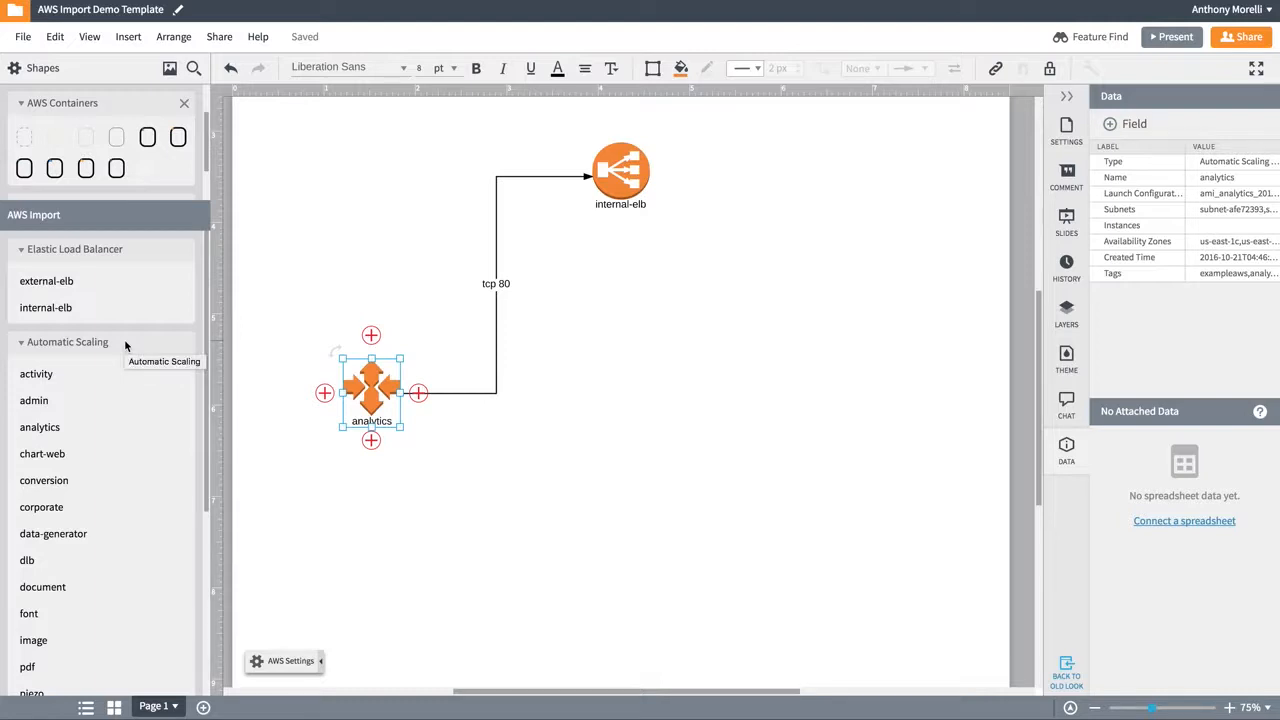
Add the outgoing AS Group component dlb below internal-elb and move it down level with analytics
click(630, 178)
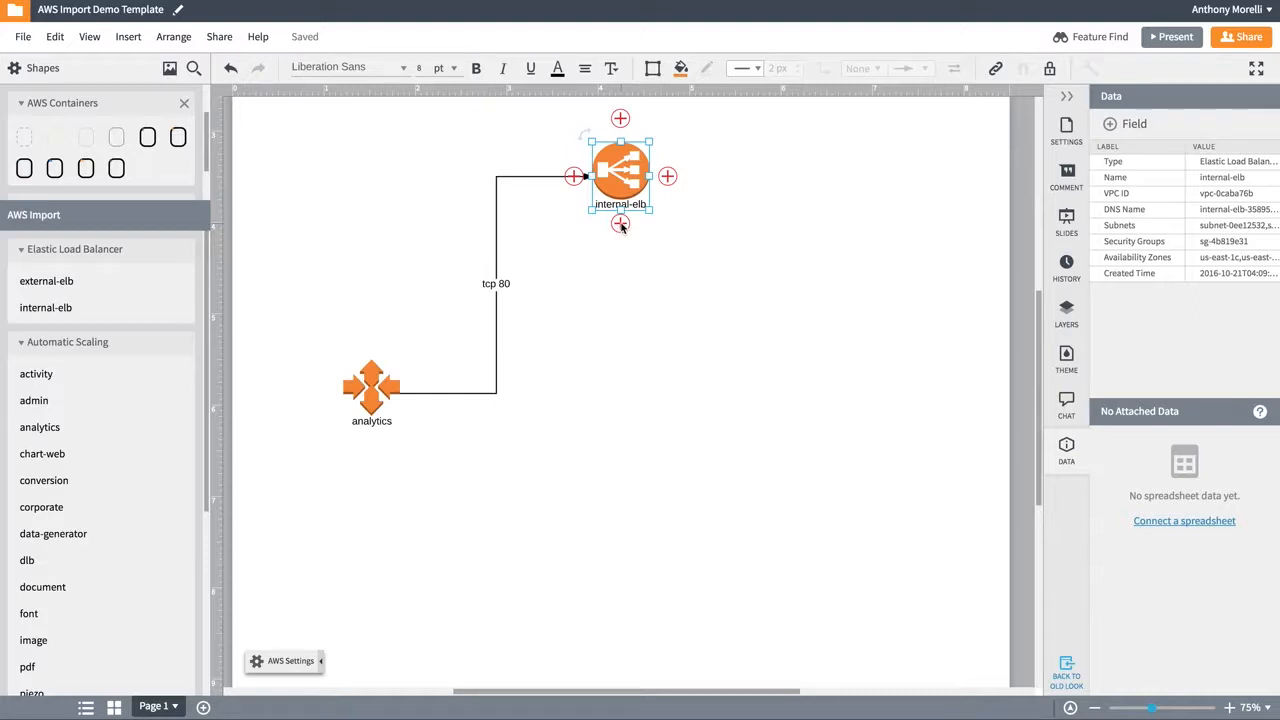
click(620, 225)
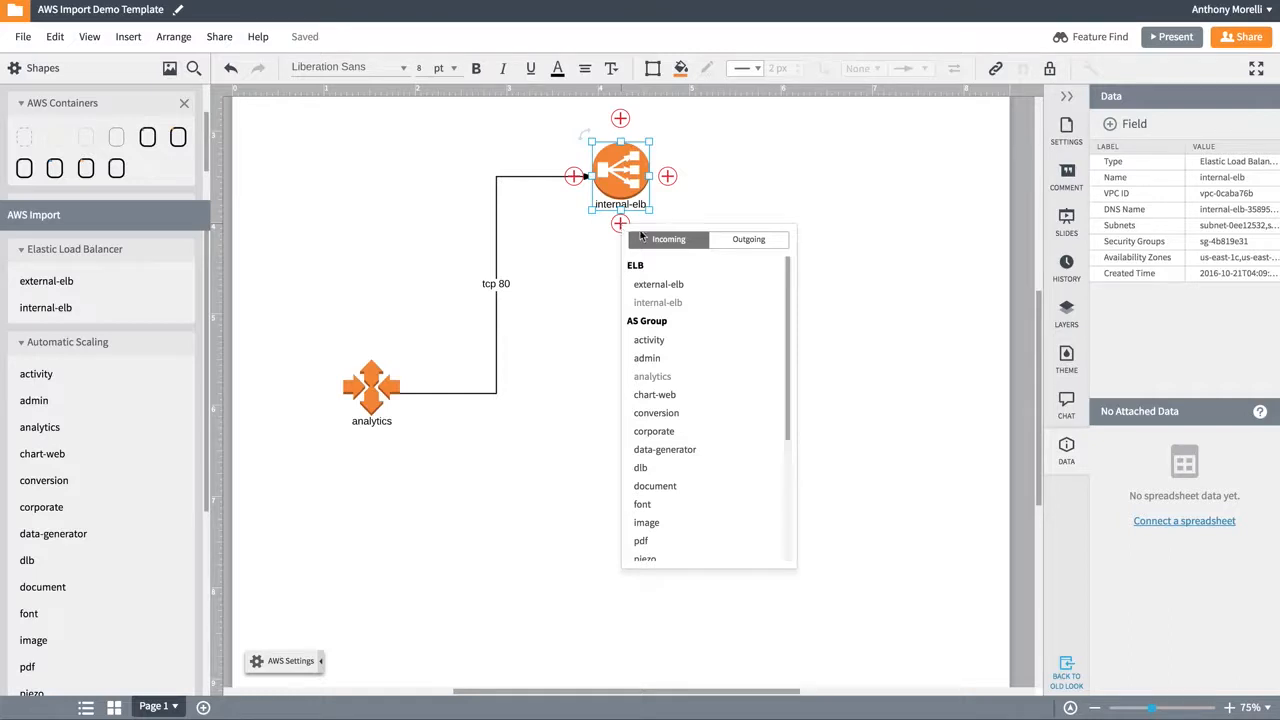
click(732, 243)
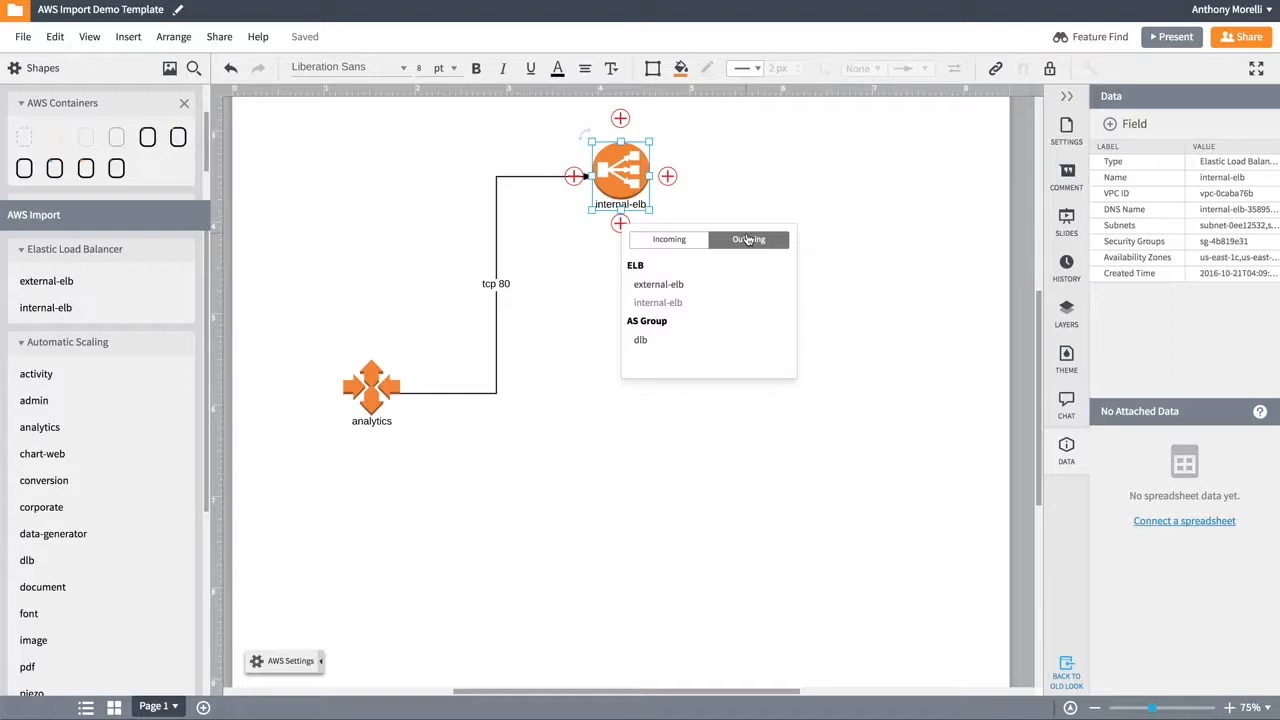
click(641, 340)
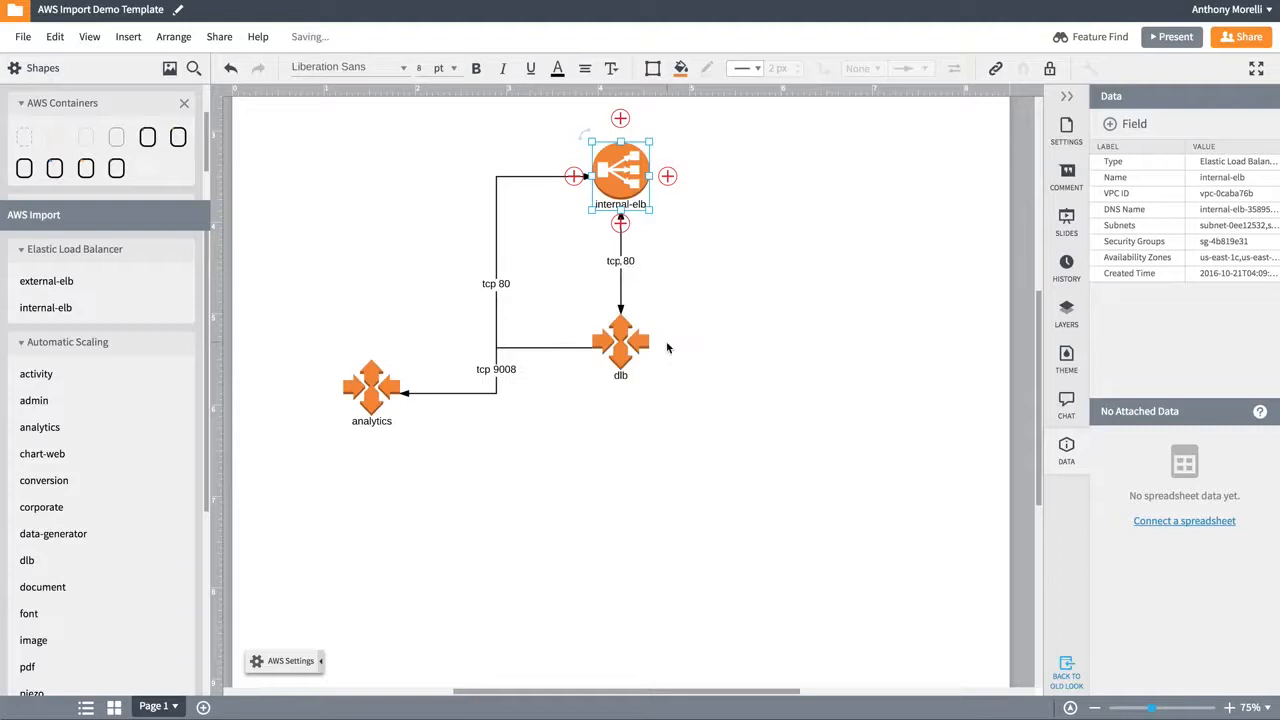
drag(621, 335, 620, 411)
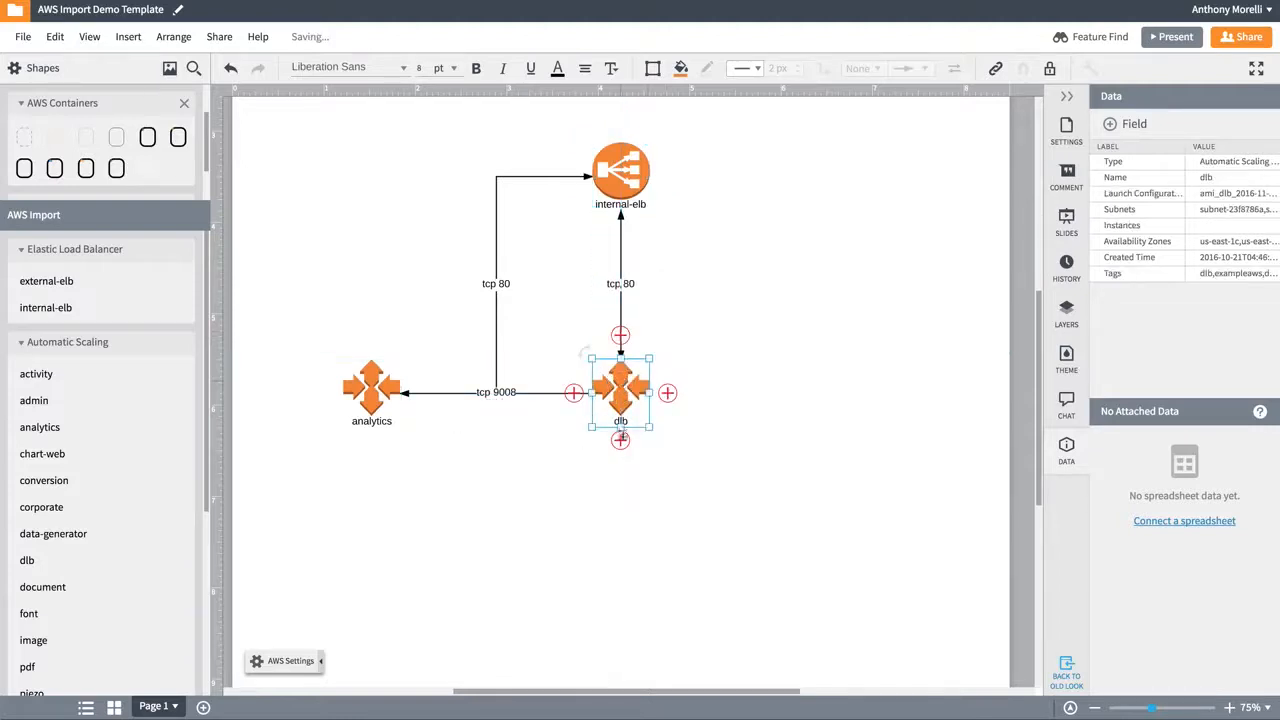
Add the outgoing AS Group component document to the right of dlb and move it farther away along the same row
click(668, 393)
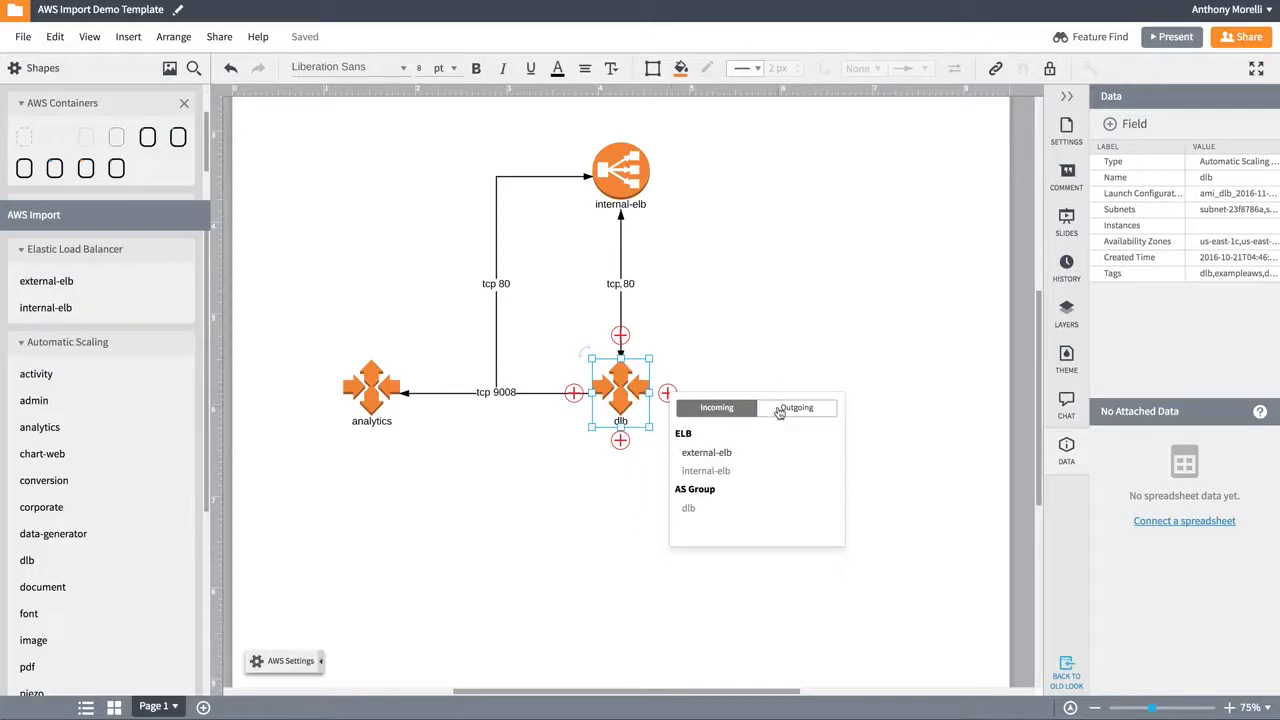
click(778, 408)
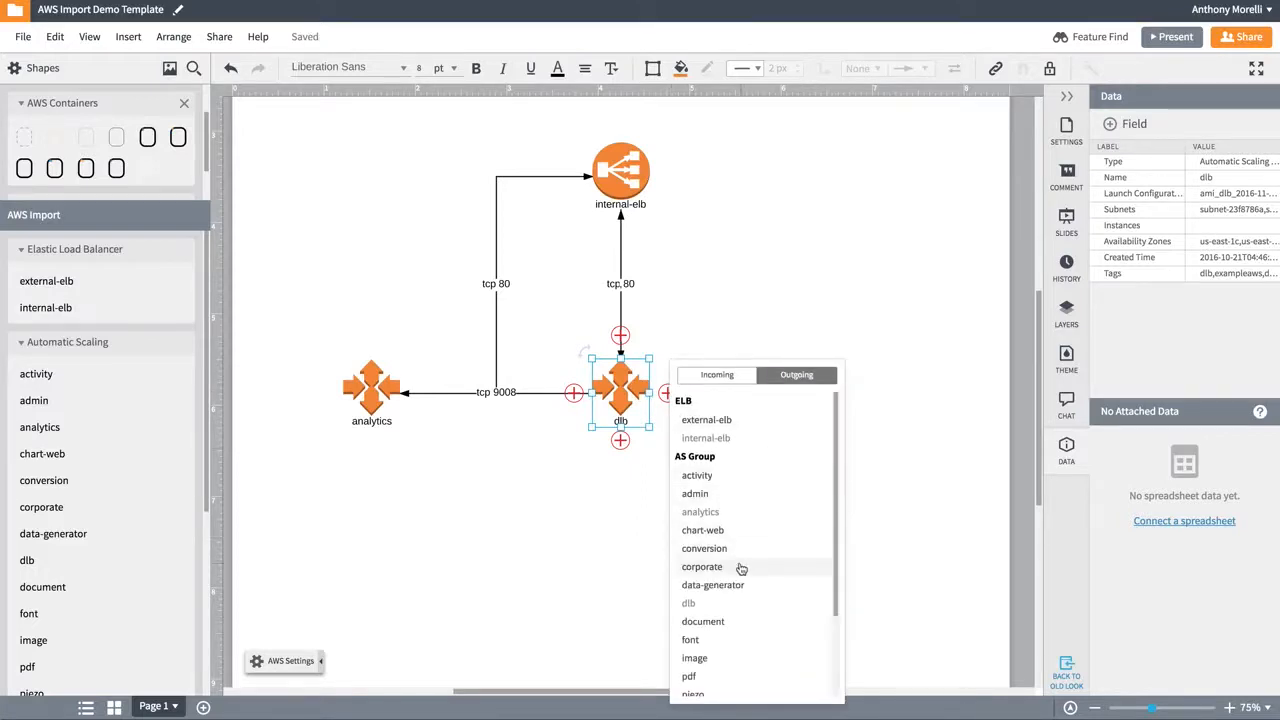
click(730, 622)
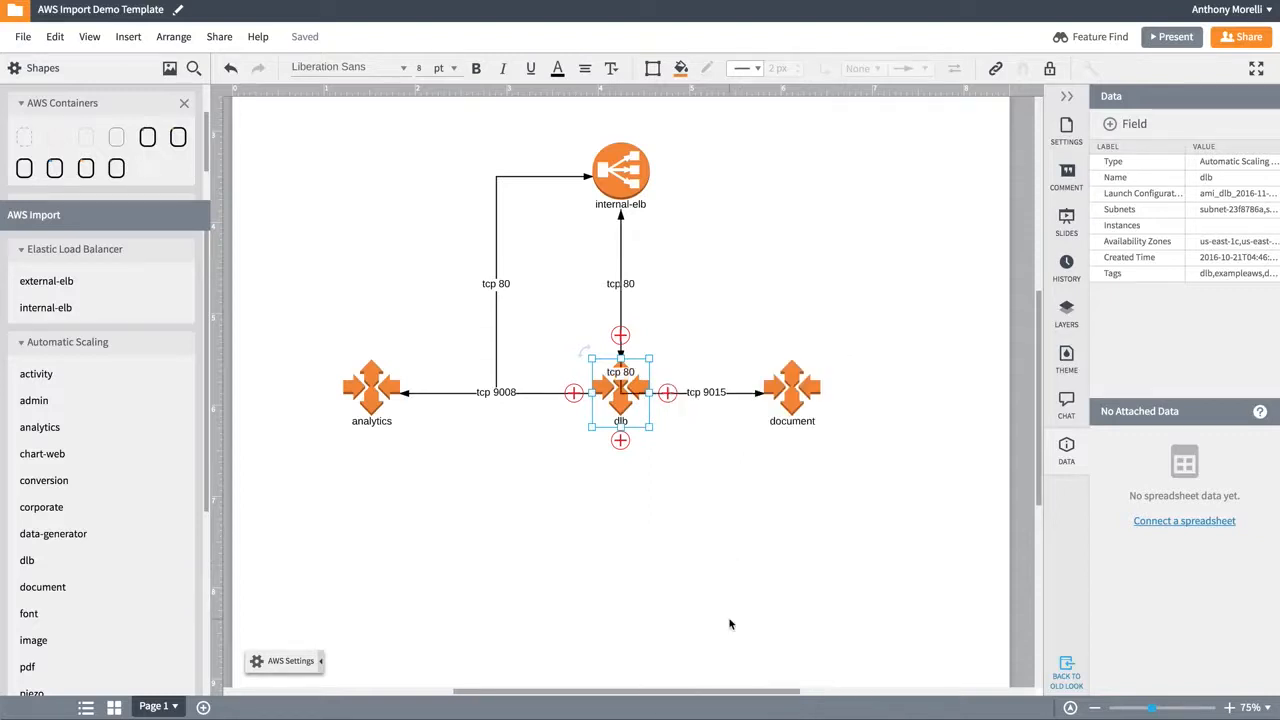
drag(795, 381, 856, 383)
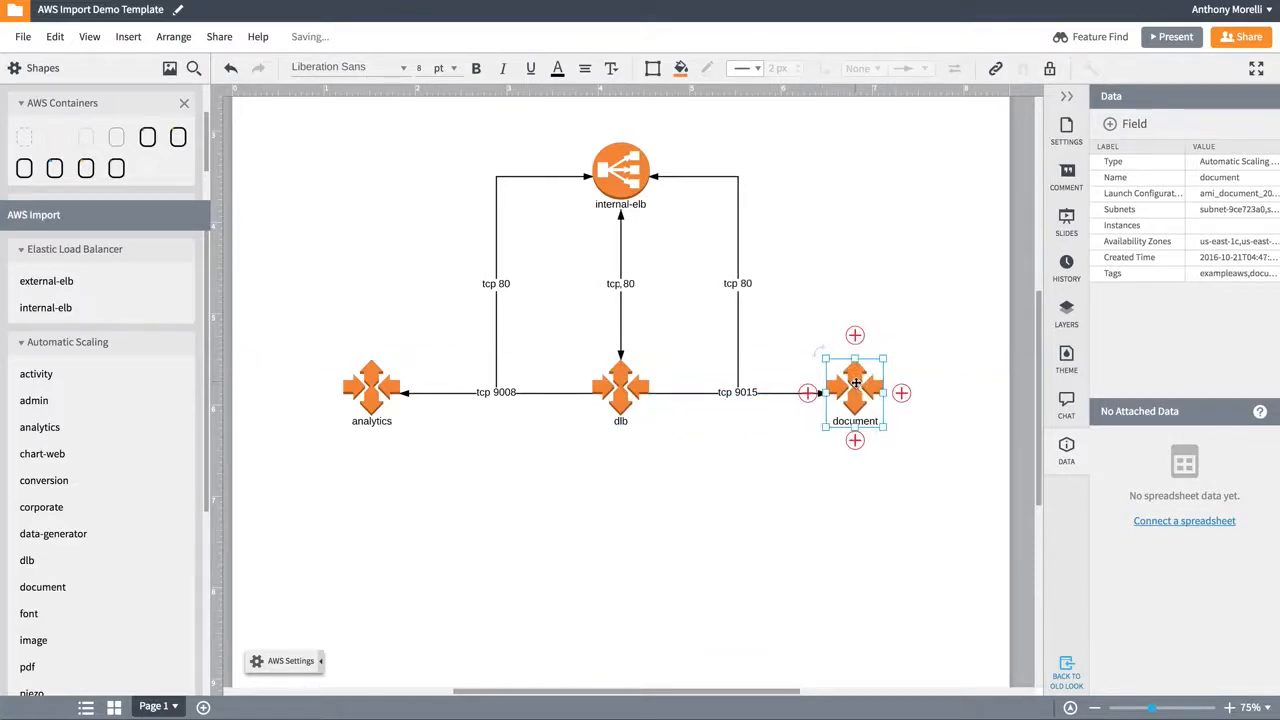